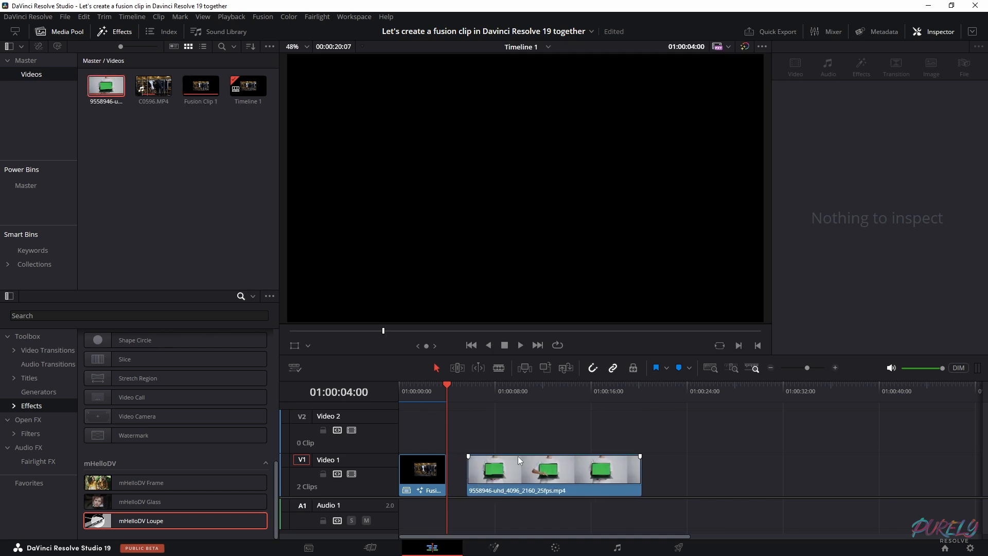
Open the green-screen laptop clip on the Fusion page from timeline position 01:00:10:00, and reposition its MediaIn1 node
click(519, 385)
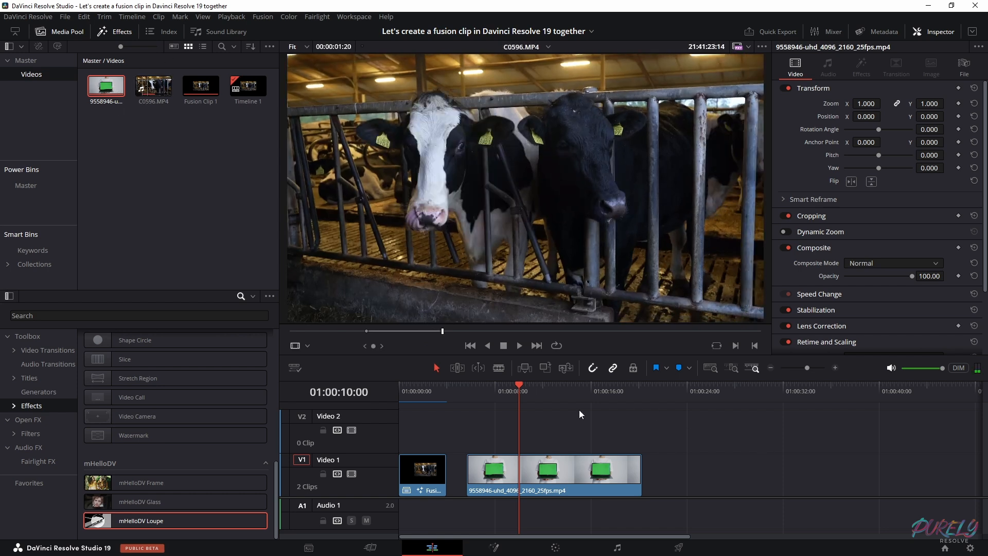
click(580, 476)
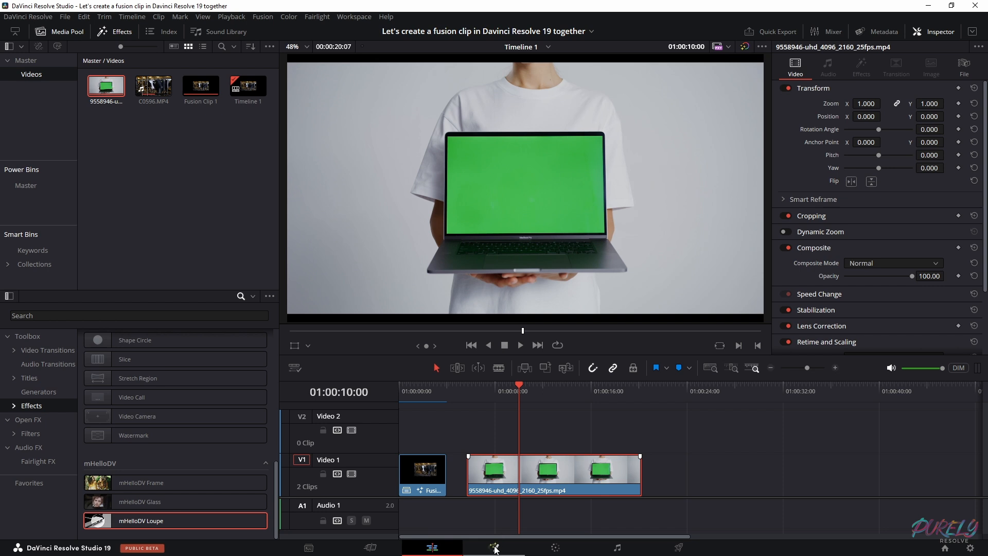
click(494, 547)
drag(498, 456, 576, 480)
drag(70, 455, 185, 474)
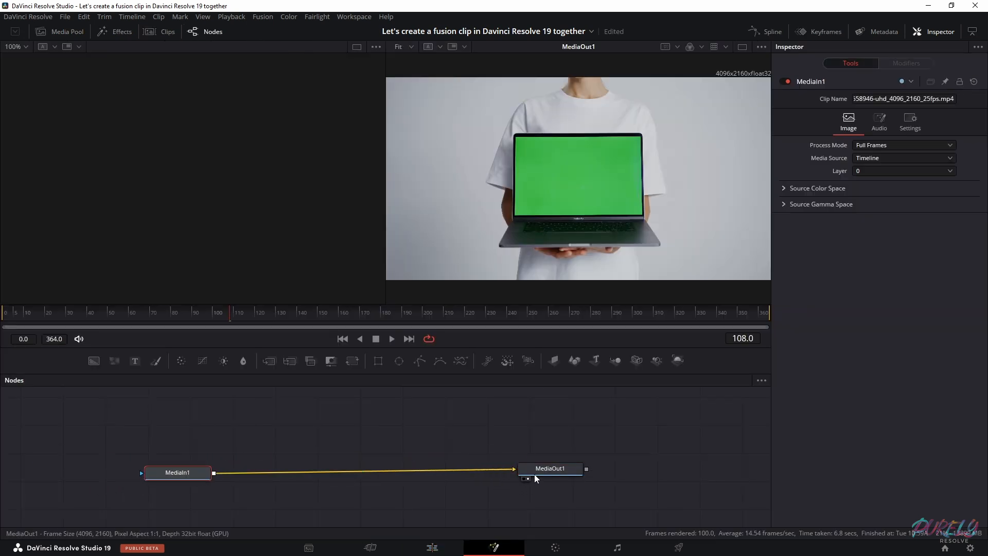
click(550, 469)
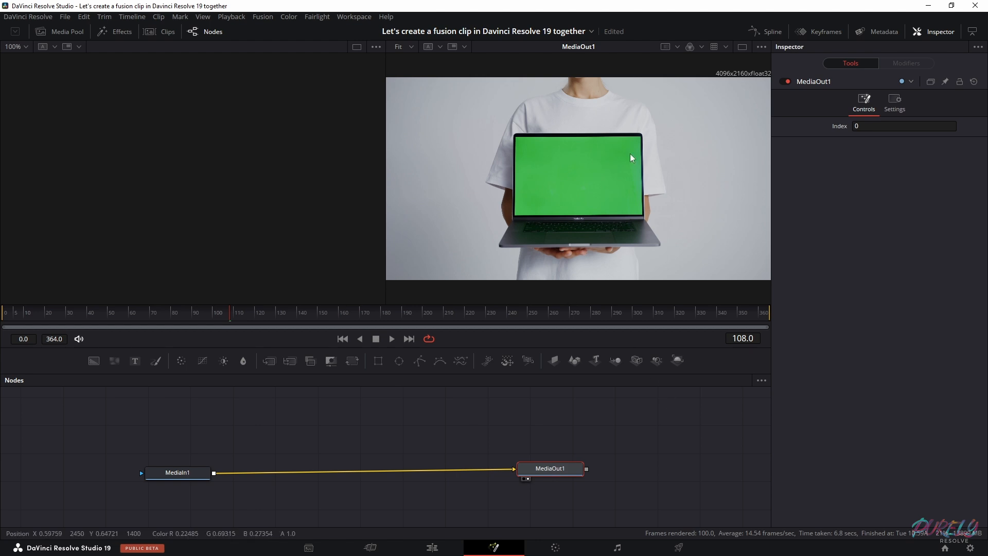
click(282, 446)
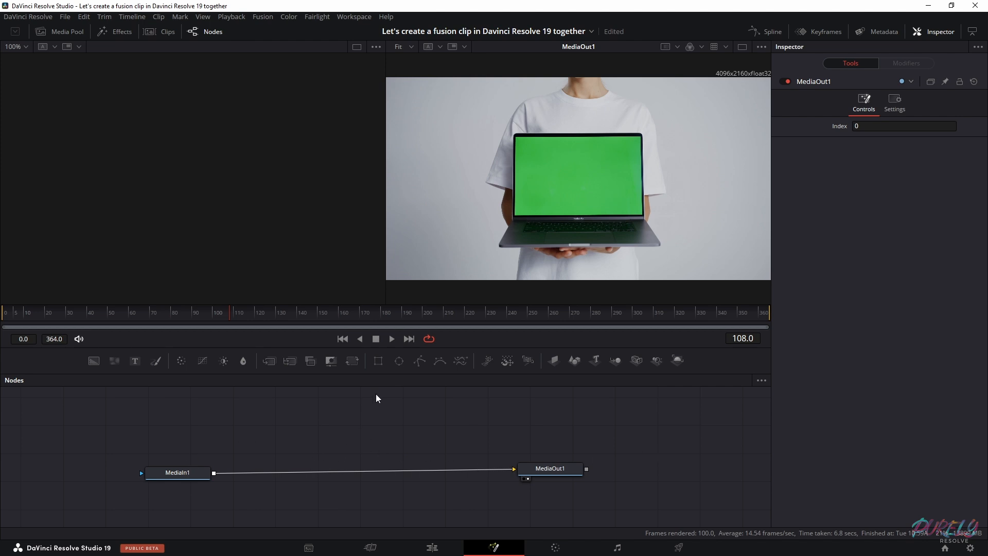
Try inserting a Delta Keyer node on the connection between MediaIn1 and MediaOut1, and undo it
key(shift+space)
text(color)
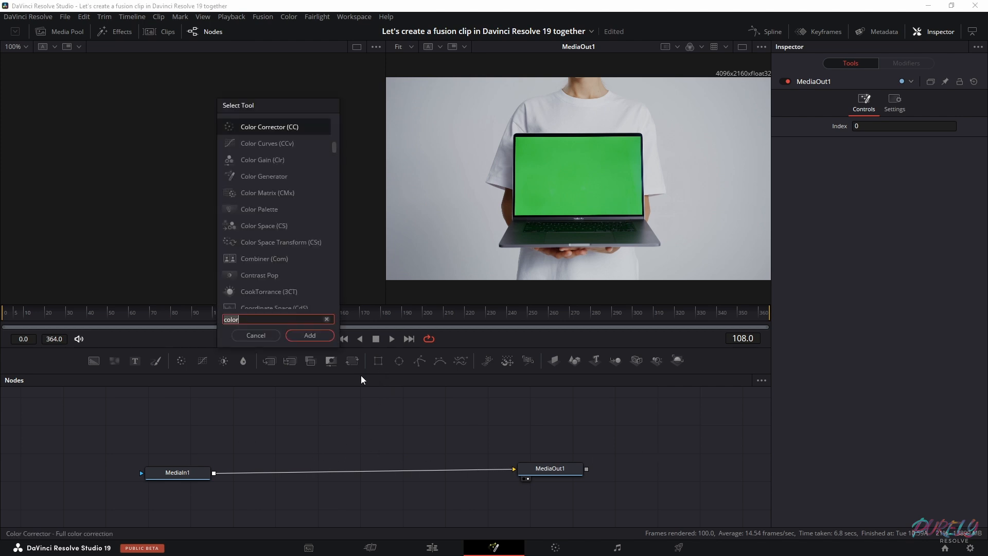
text(delta)
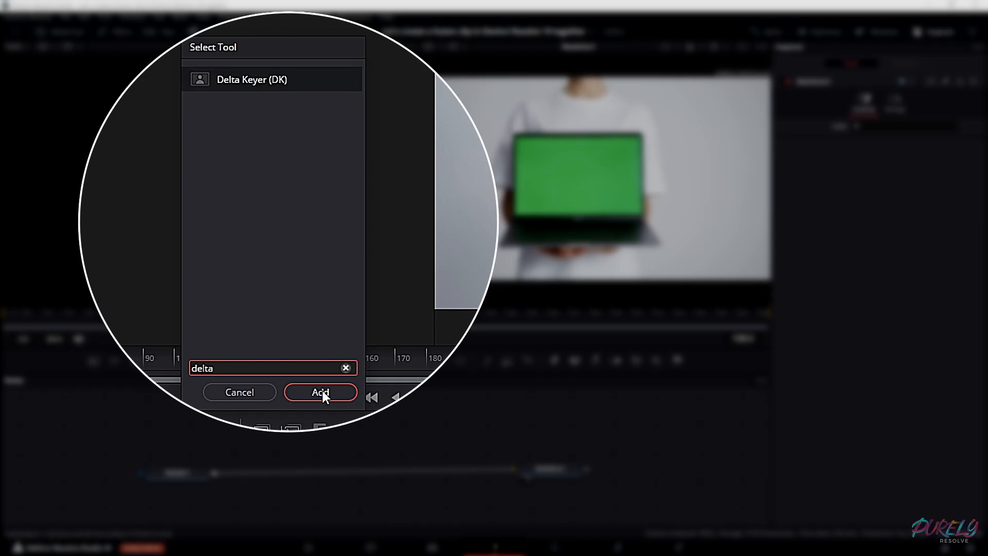
click(320, 392)
drag(366, 435, 350, 463)
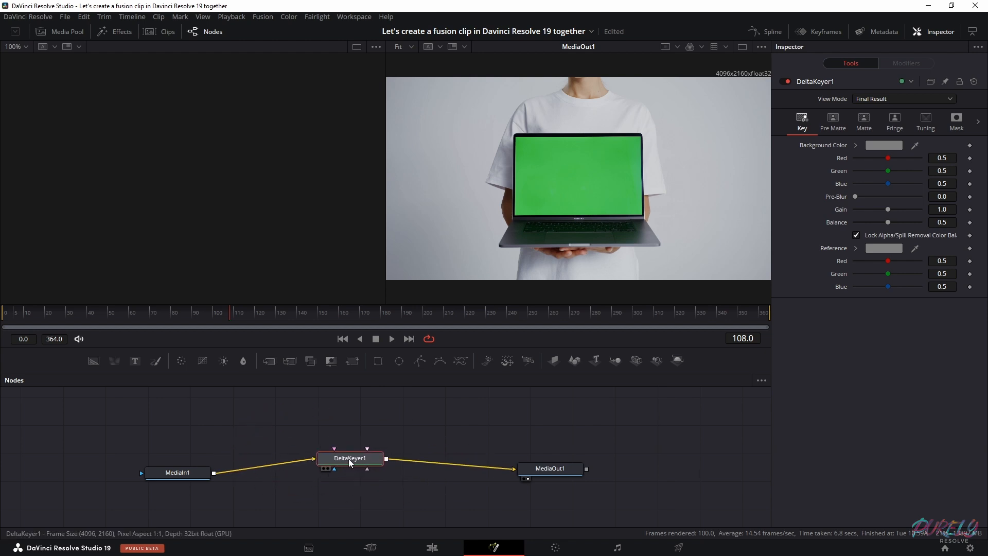
key(ctrl+z)
key(ctrl+z)
key(ctrl+z)
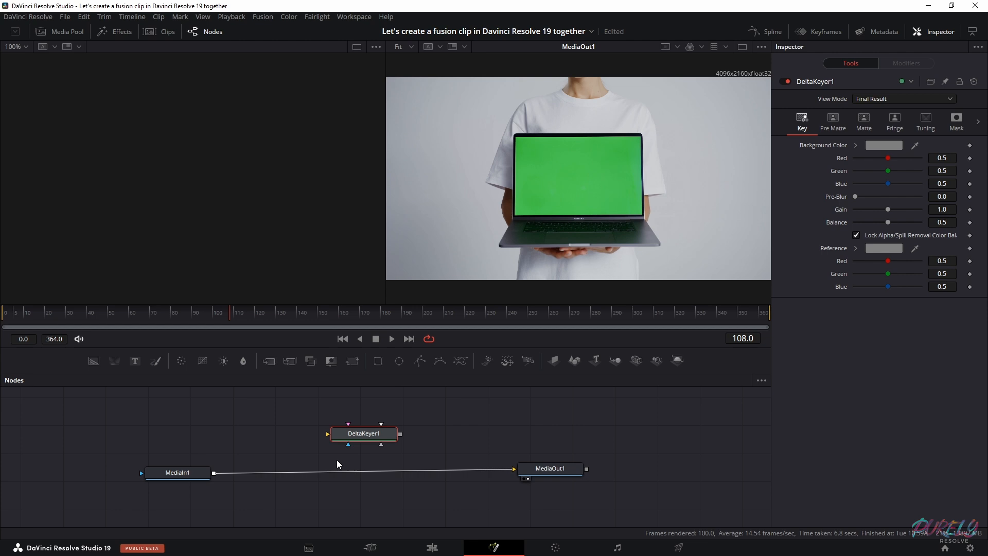
Rename the MediaIn1 node as Laptop
click(169, 473)
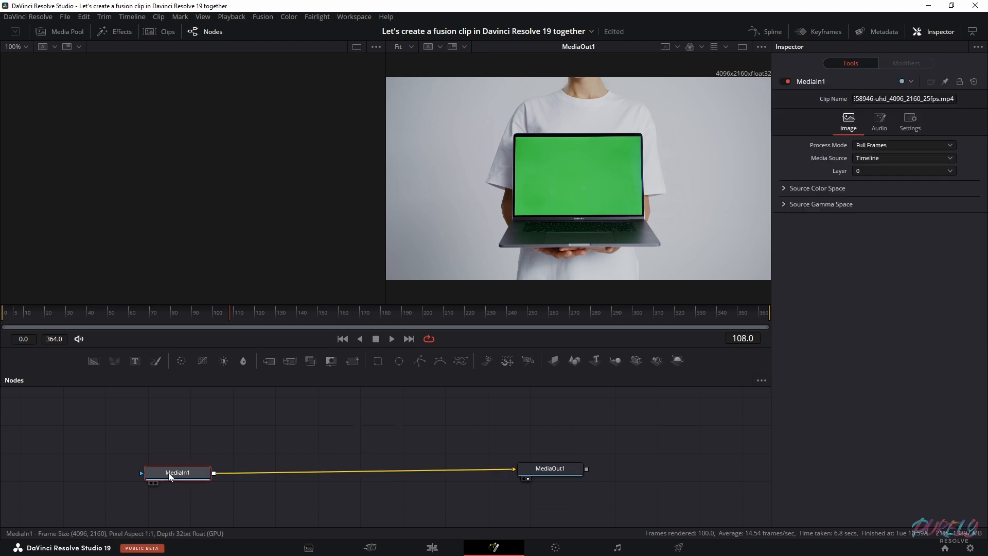
right_click(169, 472)
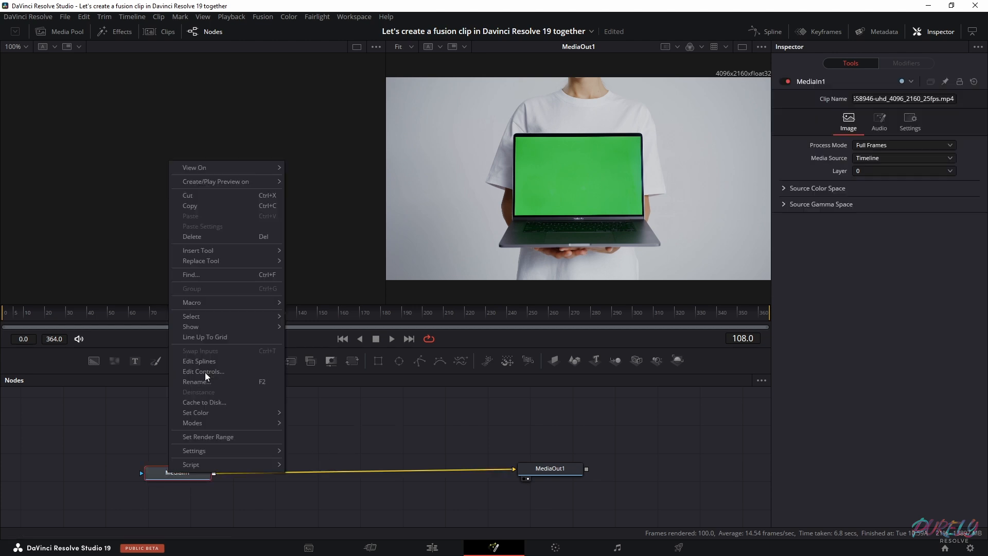
click(215, 271)
text(Lap)
key(Return)
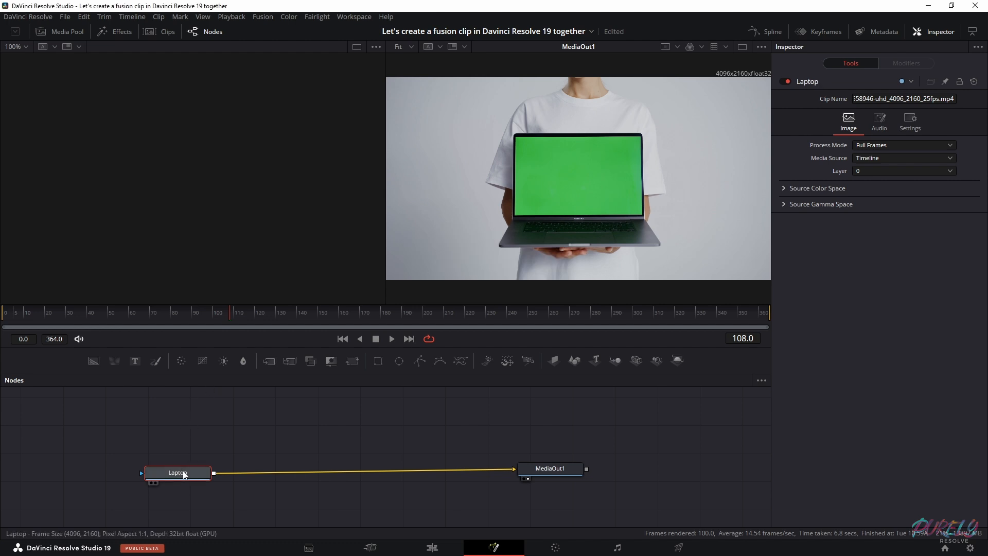
Insert a Delta Keyer after the Laptop node and sample the laptop screen's green as its background color
key(shift+space)
text(delta)
key(BackSpace)
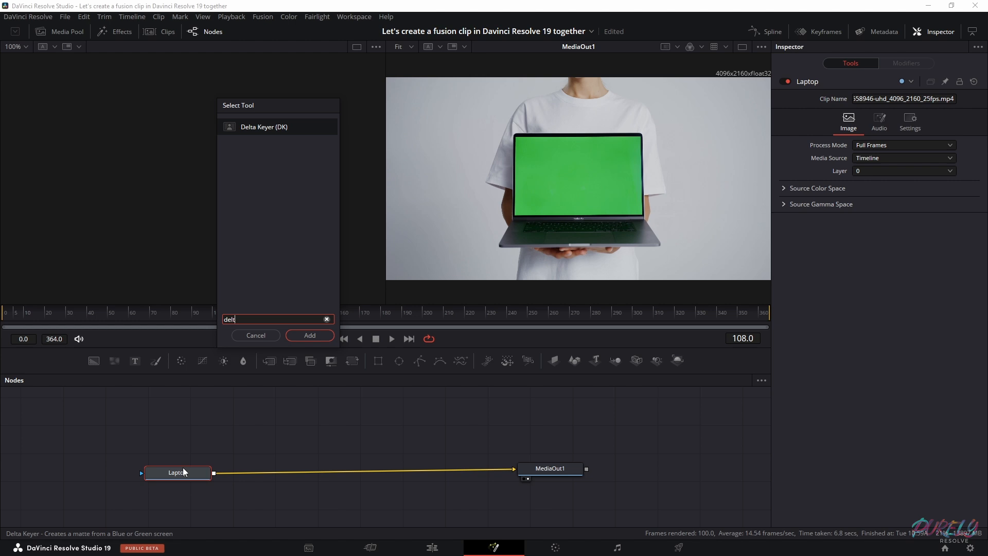
click(304, 335)
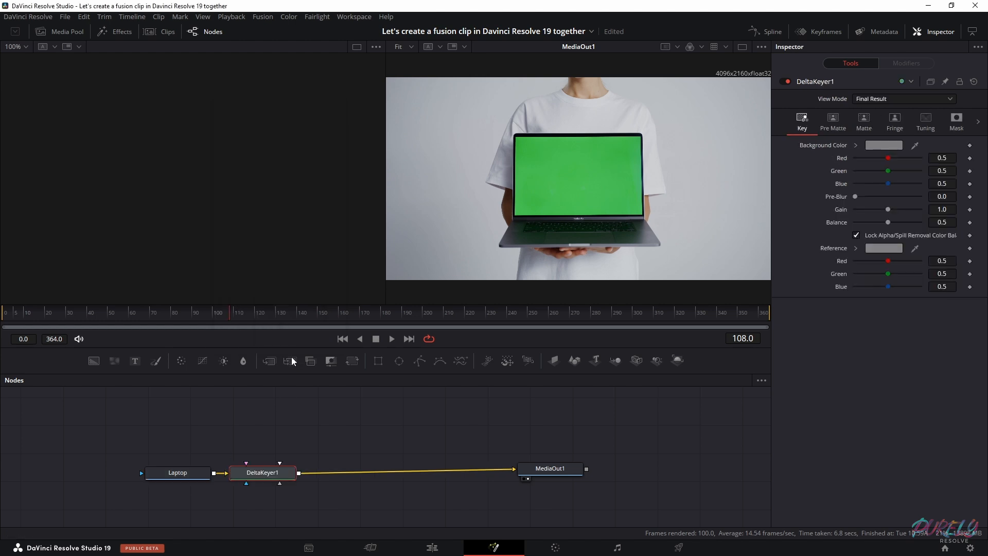
drag(265, 469, 331, 472)
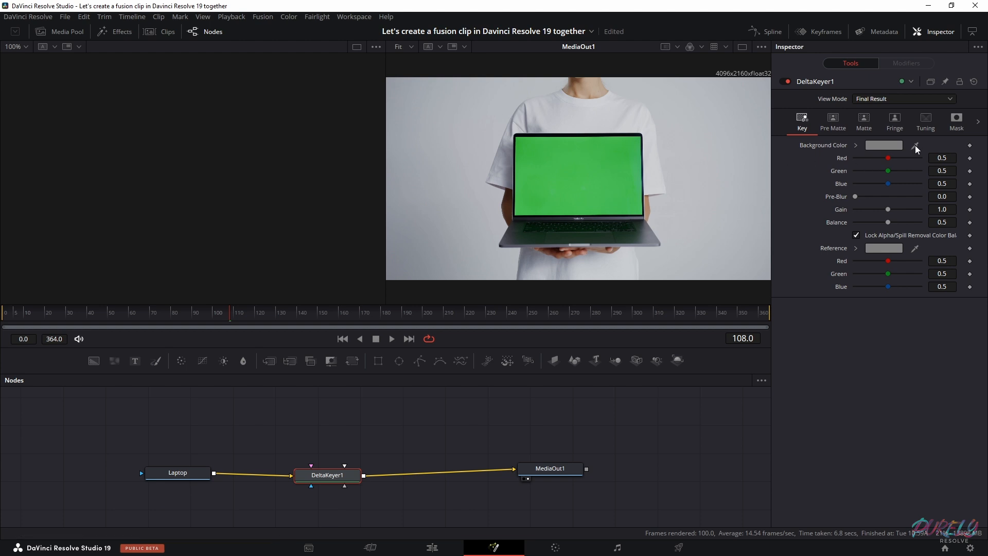
drag(902, 142, 639, 175)
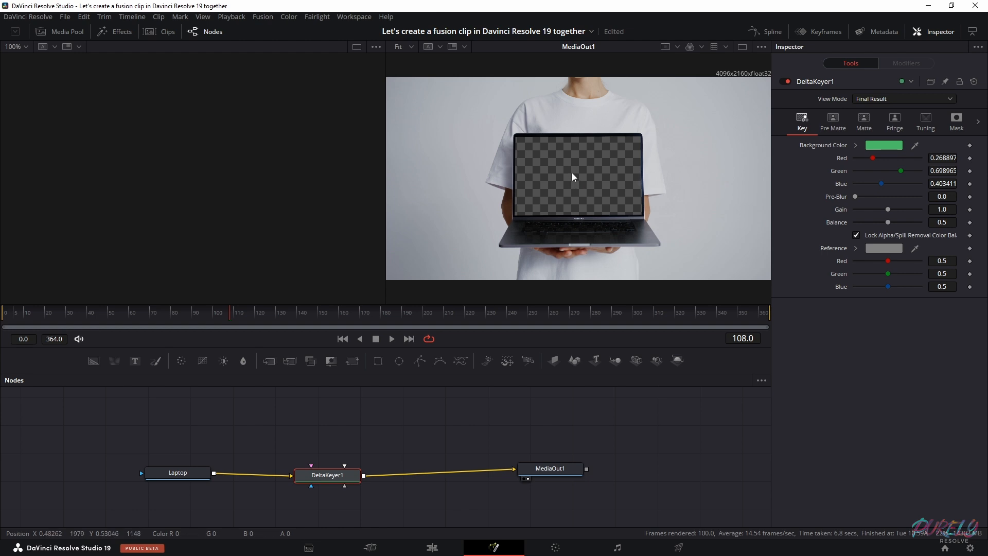
Return to the Edit page and move the keyed laptop clip up to the Video 2 track
click(432, 547)
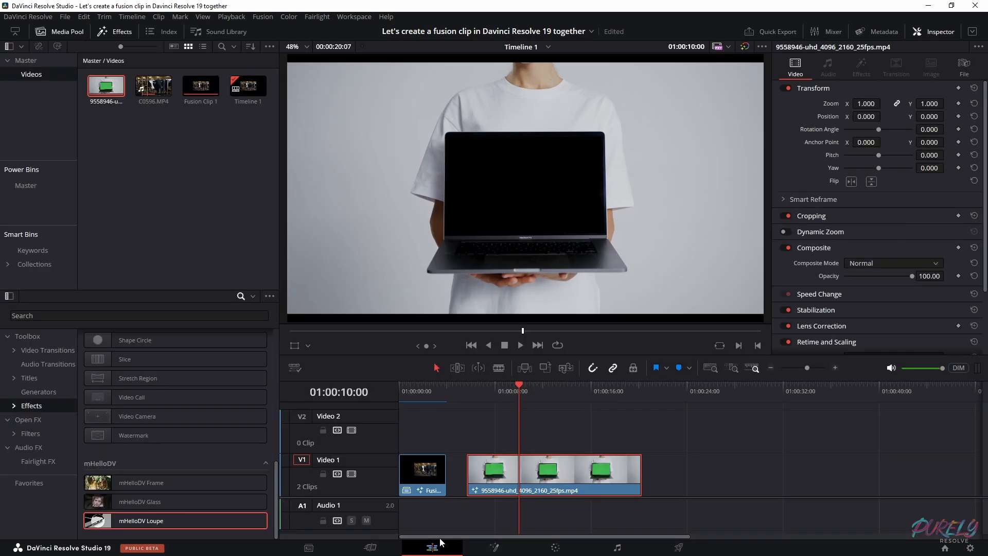
click(483, 486)
drag(490, 472, 492, 428)
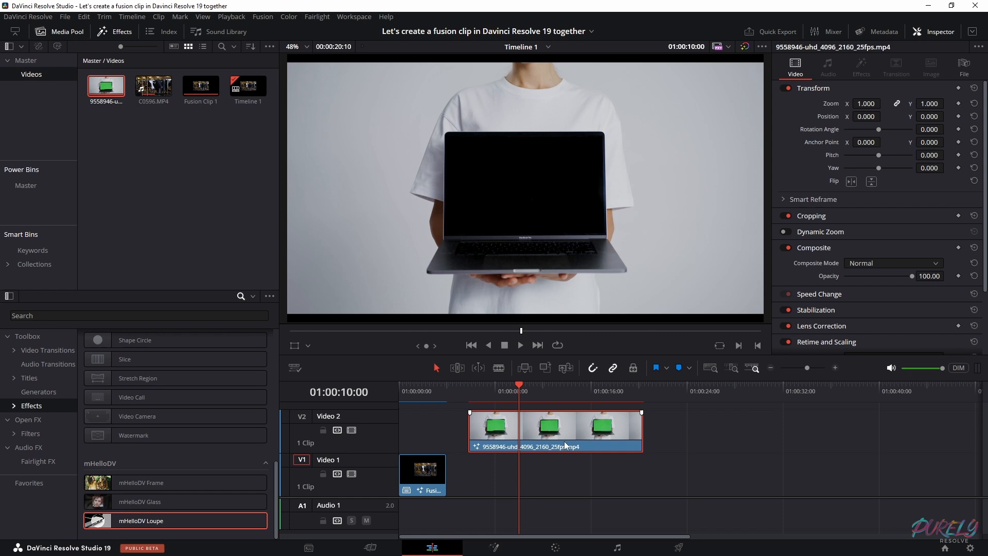
Place C0596.MP4 on Video 1 at the start of the laptop clip and extend its end to about 01:00:10:00
click(154, 85)
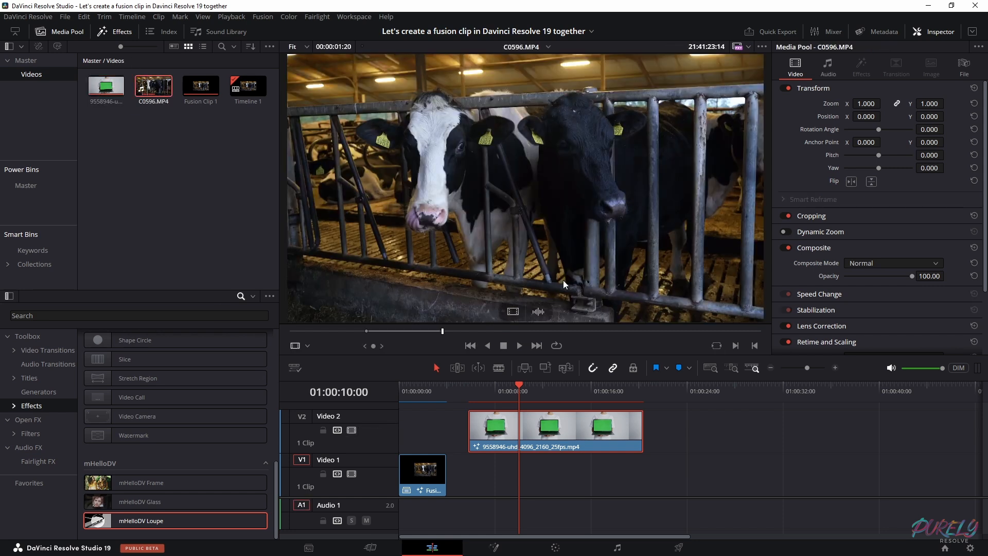
drag(497, 226, 469, 491)
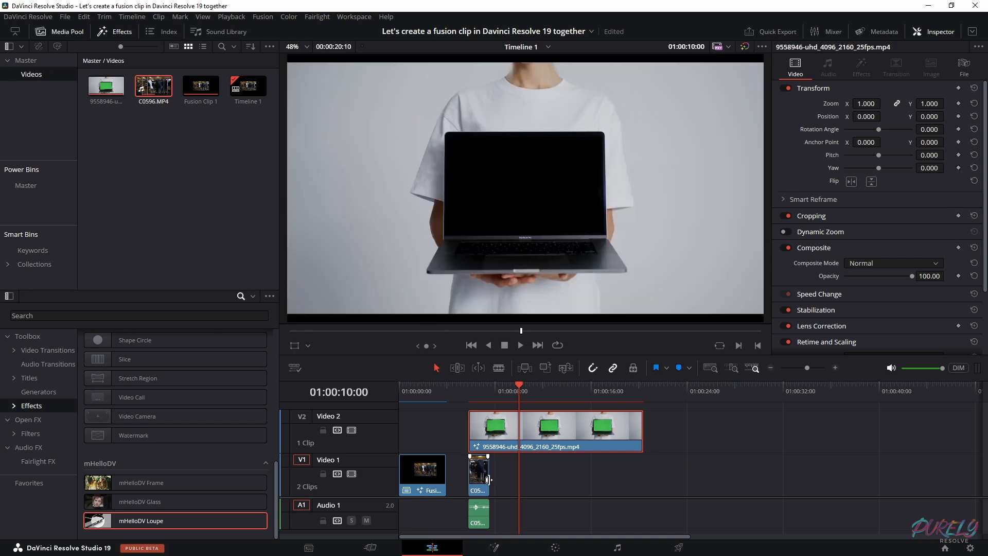
drag(489, 481, 518, 481)
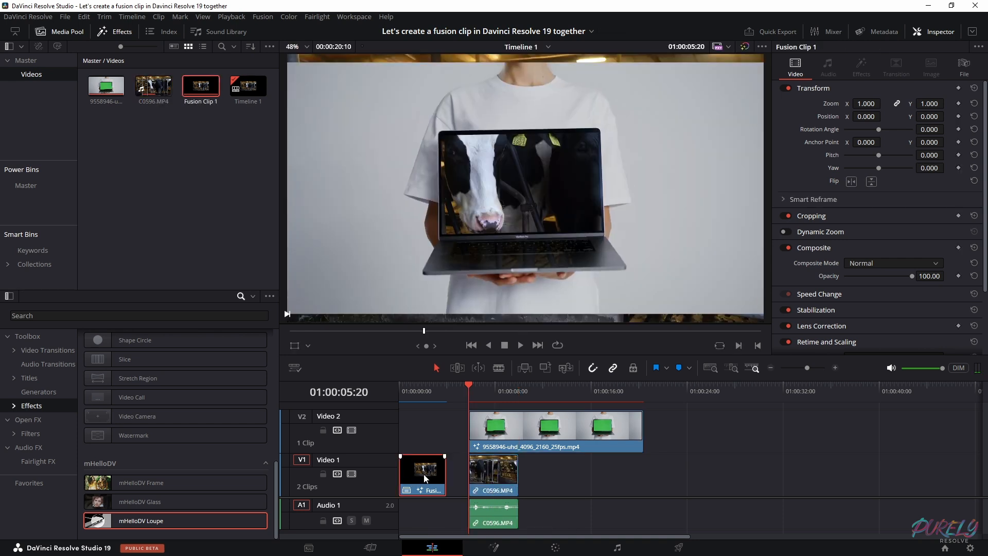
Delete the old Fusion Clip 1 and the gap after it, and shorten the laptop clip to end with C0596.MP4 at 01:00:04:00
key(BackSpace)
click(443, 431)
key(BackSpace)
drag(433, 392, 446, 393)
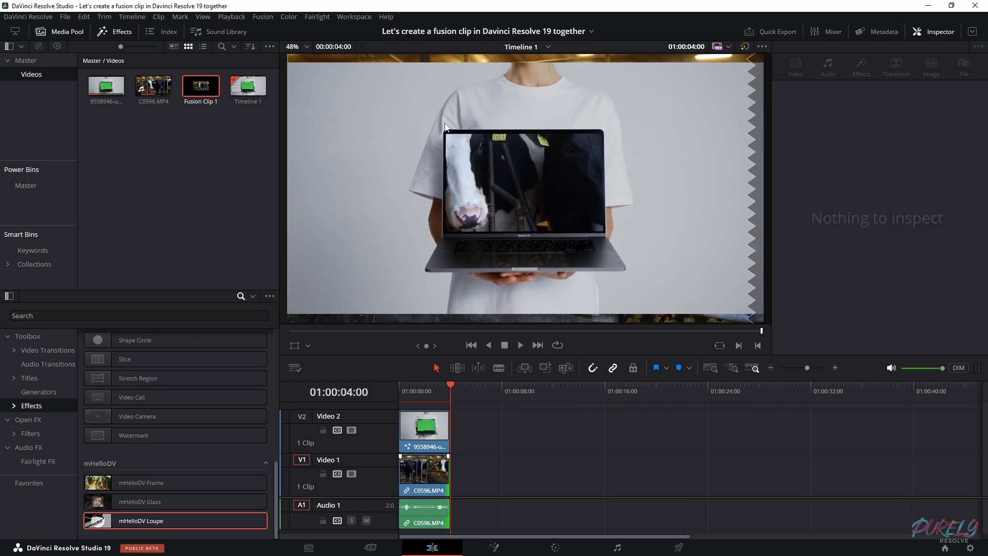
Set the laptop clip's zoom to 1.080 and scale C0596.MP4 down to 0.447 so it fits the laptop screen
click(451, 415)
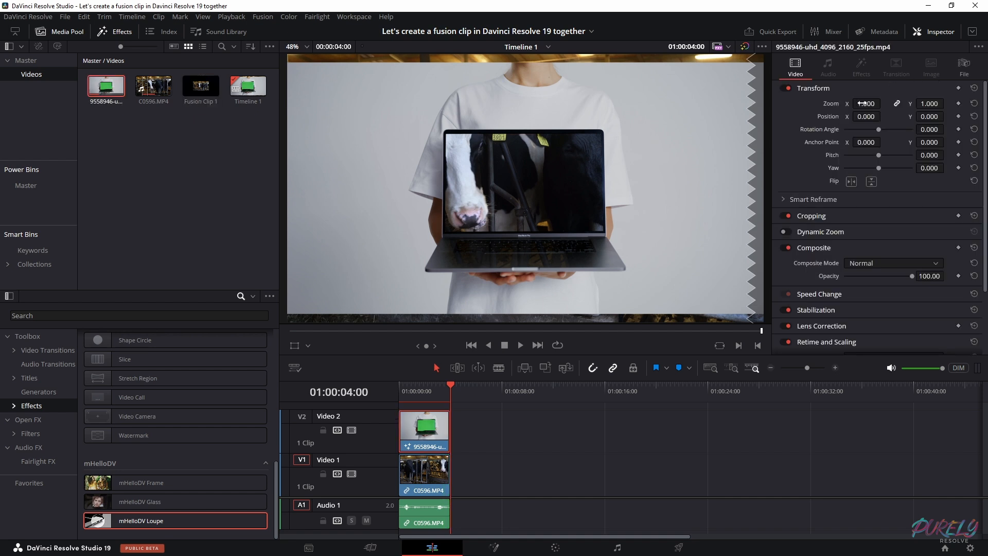
drag(866, 103, 870, 103)
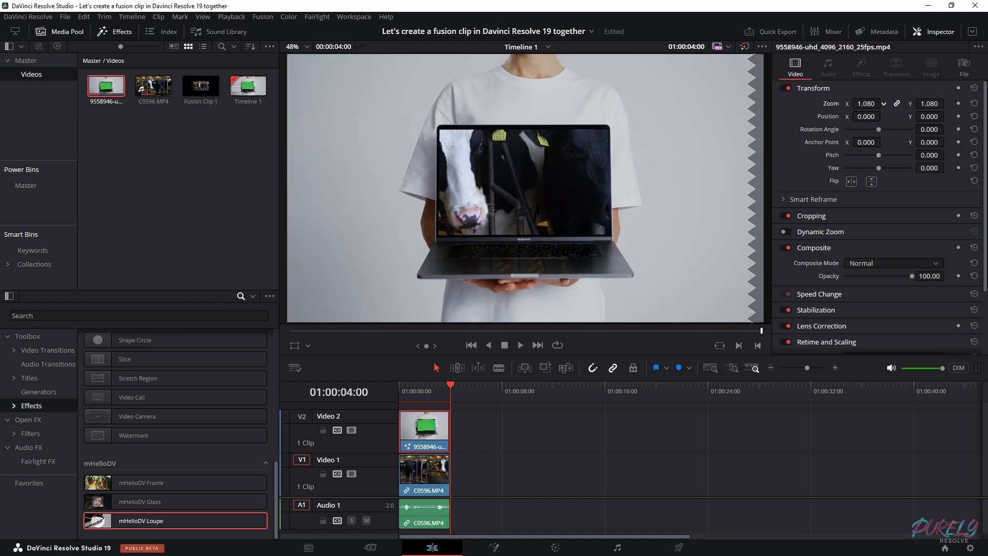
click(413, 525)
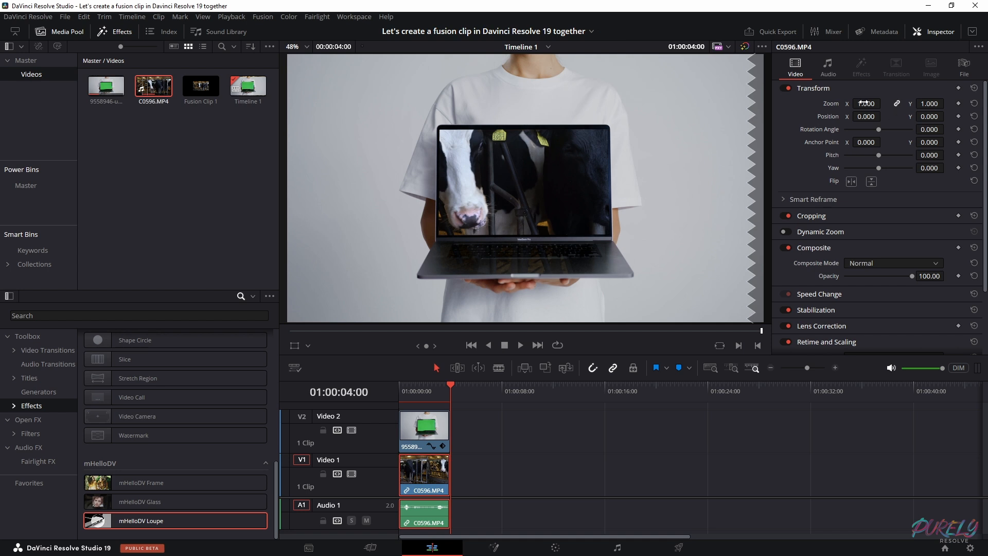
drag(866, 104, 834, 104)
click(296, 348)
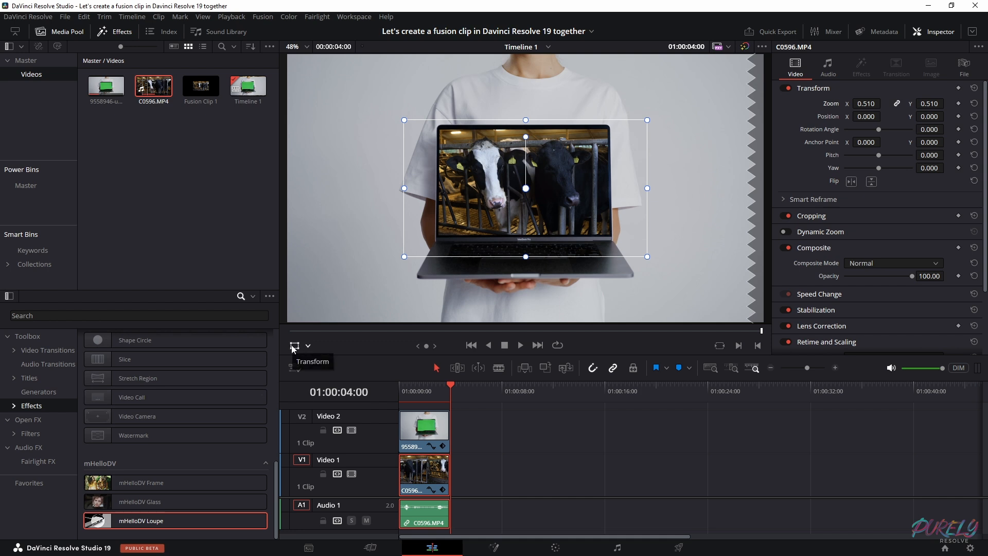
mouse_move(648, 118)
mouse_down()
mouse_move(588, 135)
mouse_move(631, 123)
mouse_up()
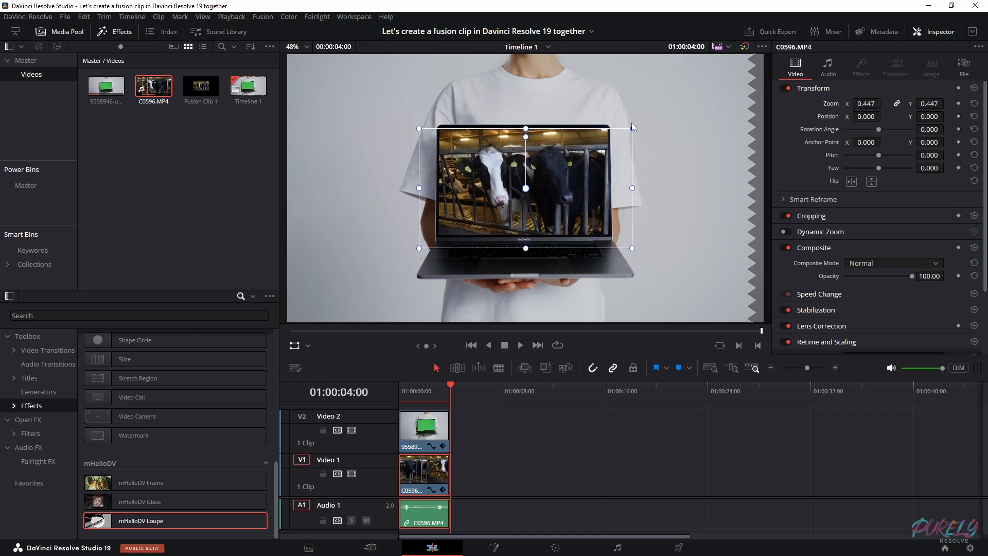
click(506, 444)
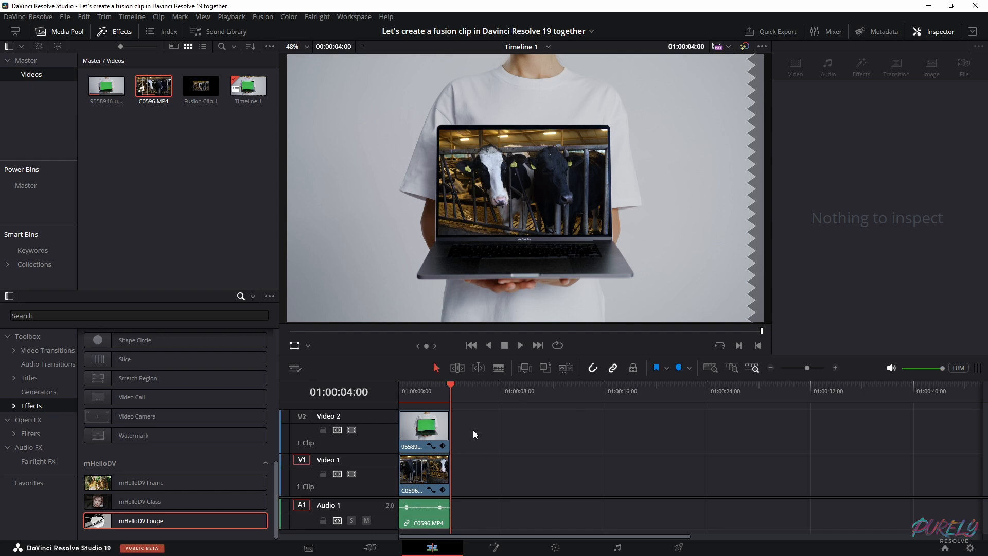
Combine the stacked laptop and cow clips into a new Fusion clip and open it on the Fusion page
drag(478, 428, 415, 522)
right_click(425, 434)
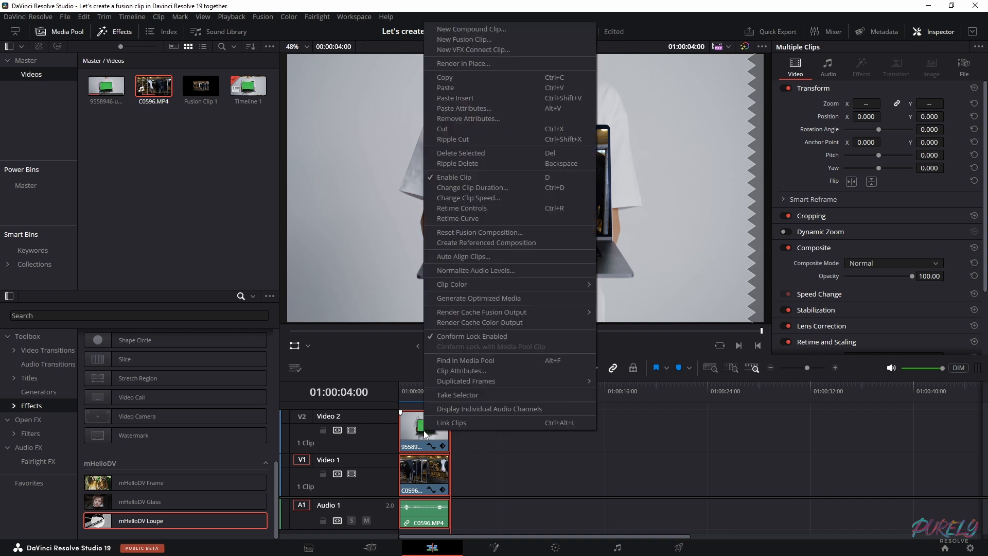
click(470, 41)
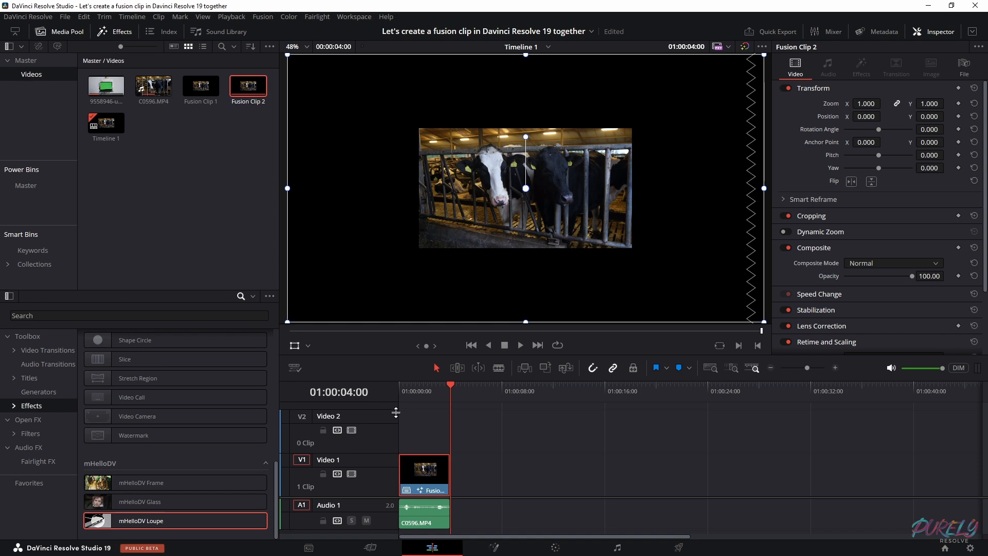
click(494, 547)
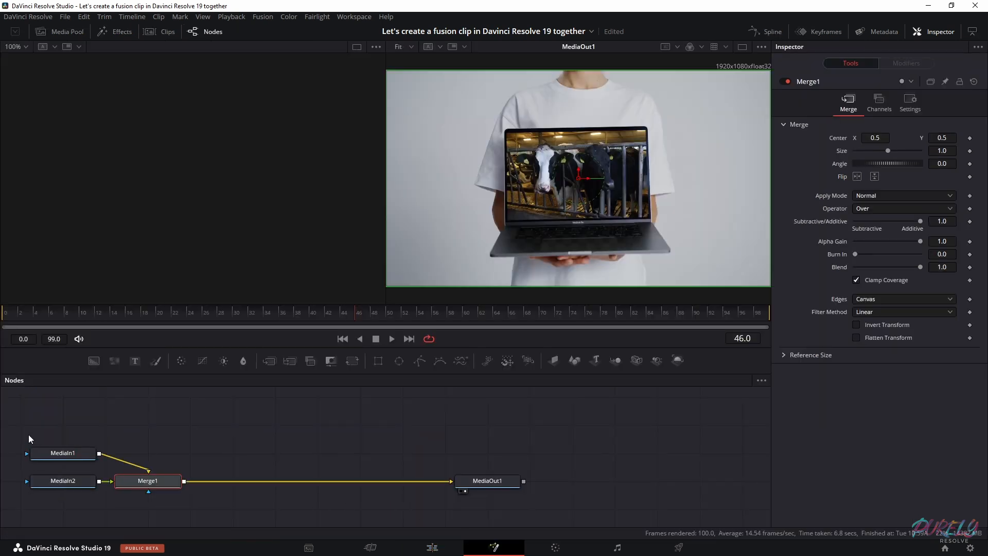
Show the MediaIn1 node in the first viewer and rename it as Cows
click(61, 452)
click(37, 463)
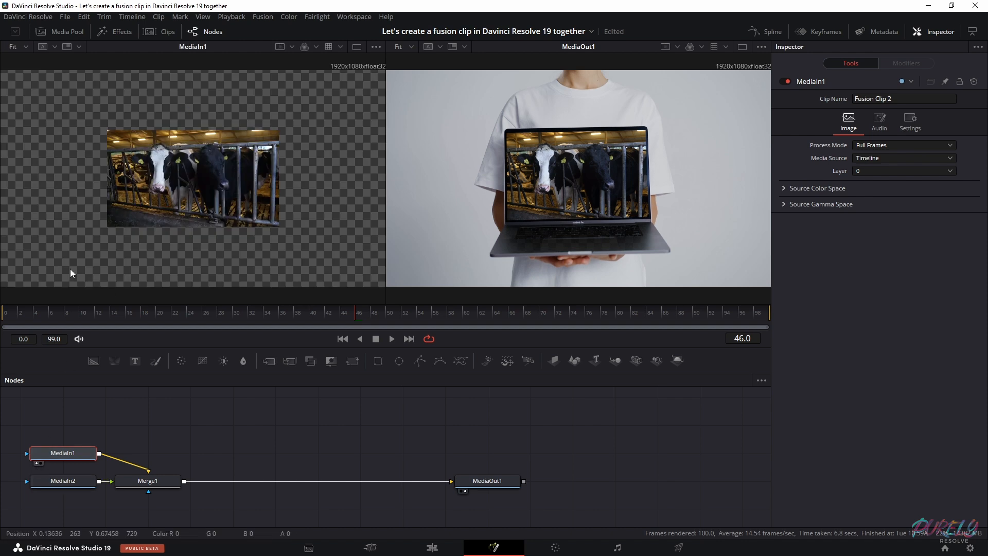
right_click(70, 452)
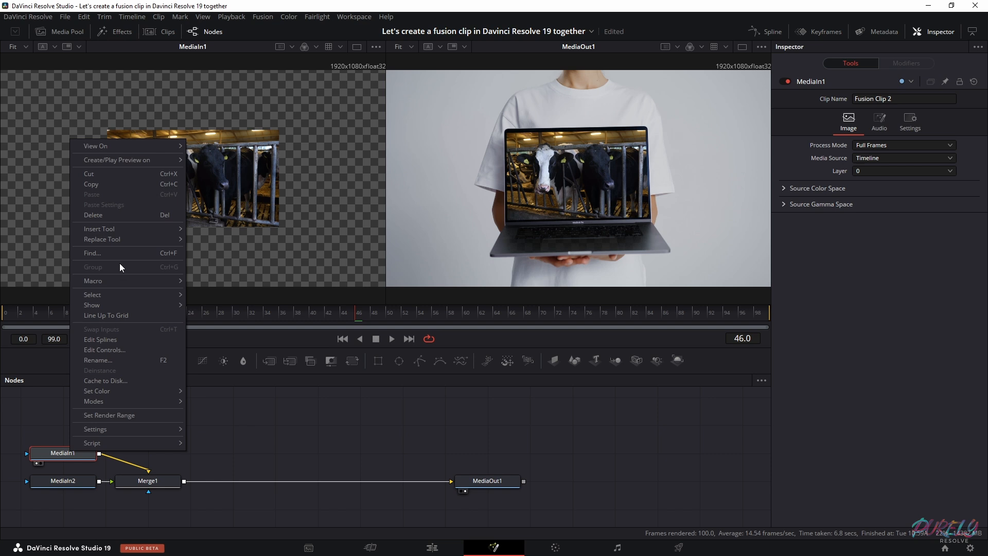
click(109, 362)
text(Cows)
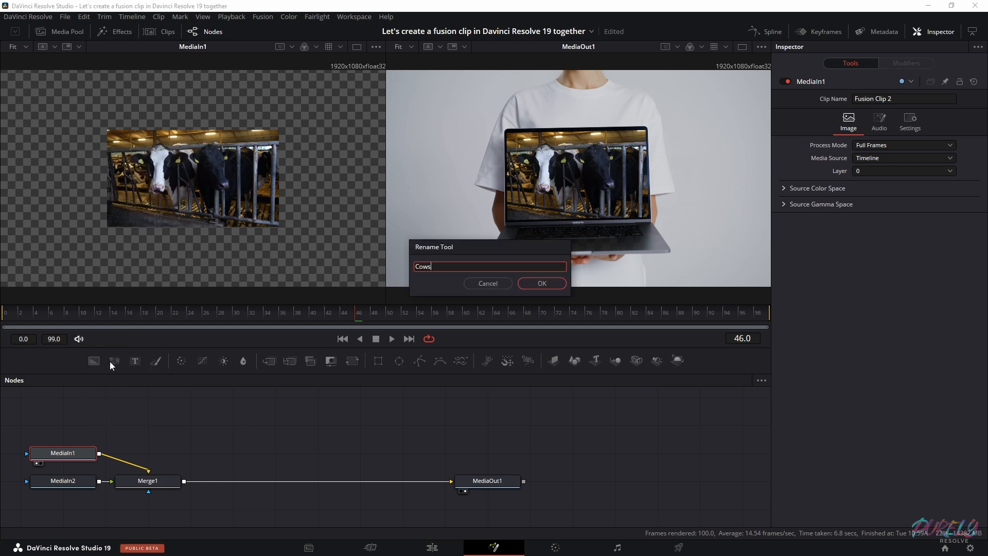
key(Return)
Show the MediaIn2 node in the first viewer and rename it as Laptop
click(62, 479)
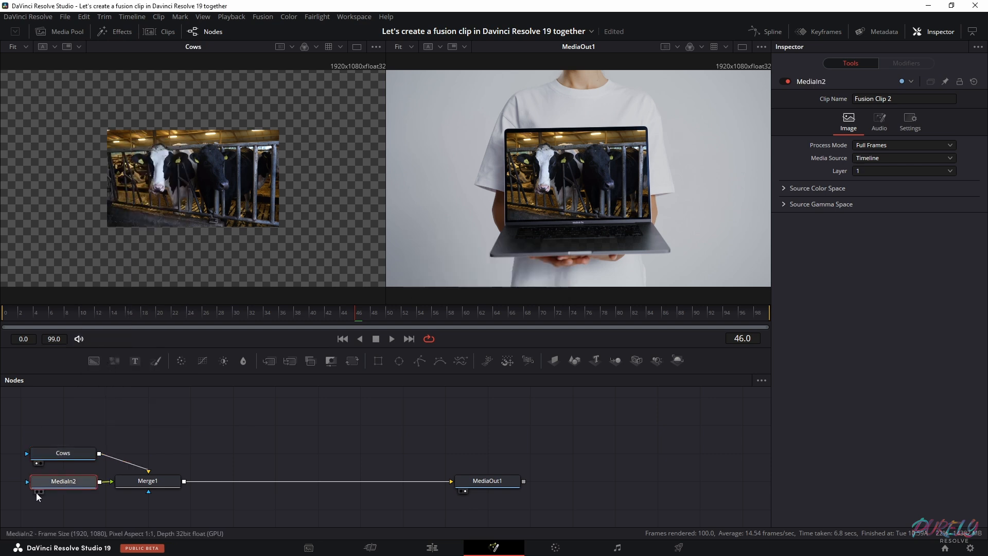
click(37, 491)
right_click(54, 482)
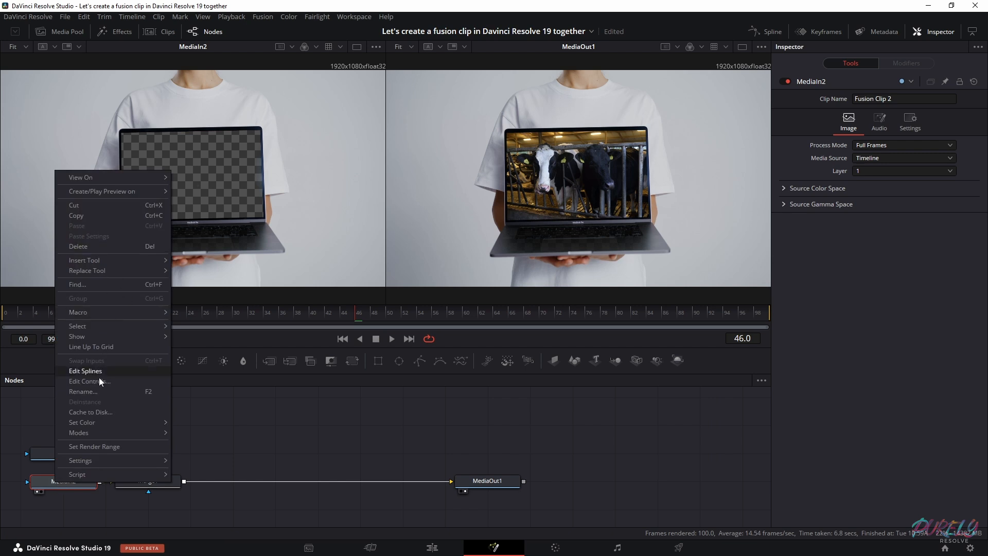
click(97, 391)
text(Laptop)
key(Return)
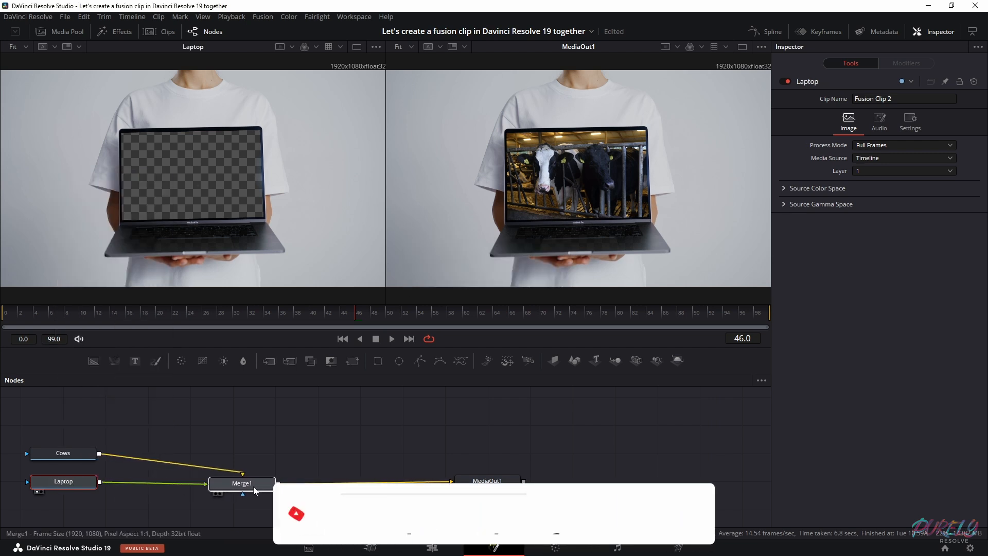
Space the Merge1 and Cows nodes farther from the Laptop node and go to frame 0
click(255, 491)
drag(63, 453, 81, 417)
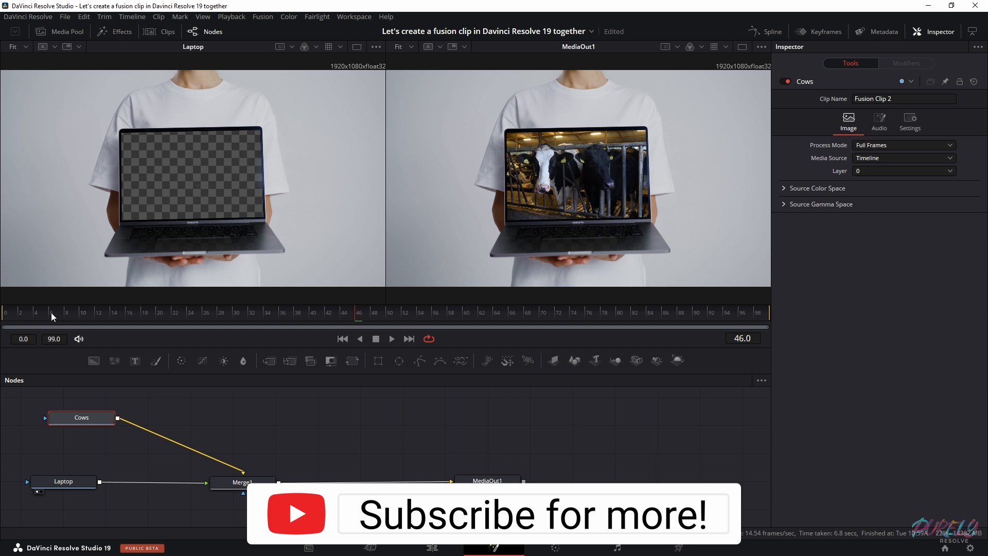
mouse_move(5, 315)
mouse_down()
mouse_move(192, 313)
mouse_move(6, 308)
mouse_up()
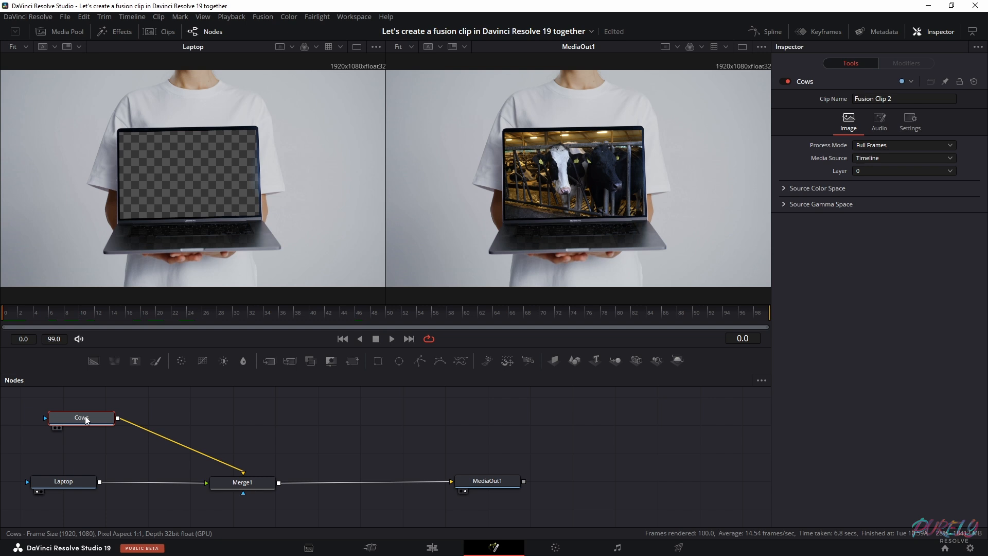
Insert a Planar Tracker node between the Laptop node and Merge1
click(63, 486)
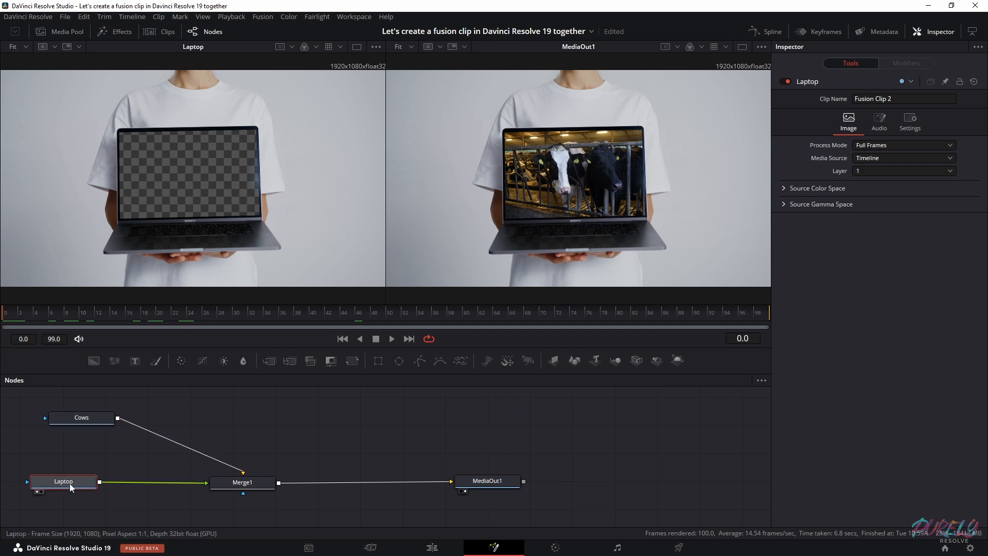
key(shift+space)
text(delta)
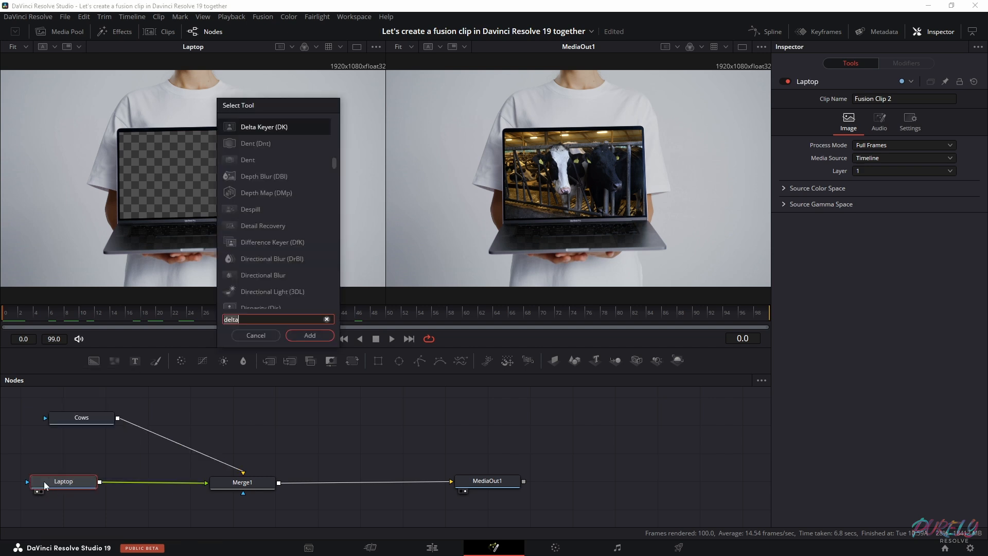
key(BackSpace)
key(BackSpace)
key(BackSpace)
key(BackSpace)
key(BackSpace)
text(planar)
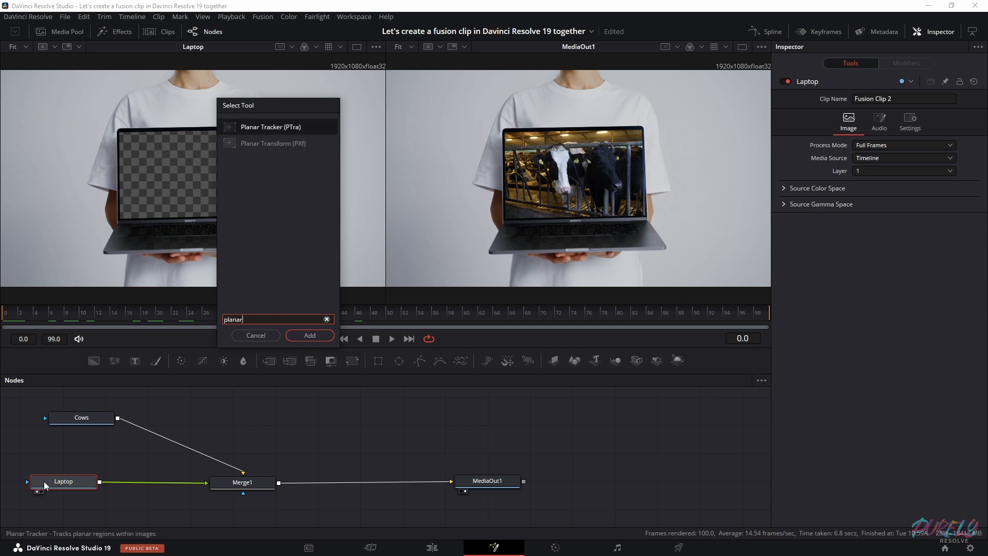
click(310, 335)
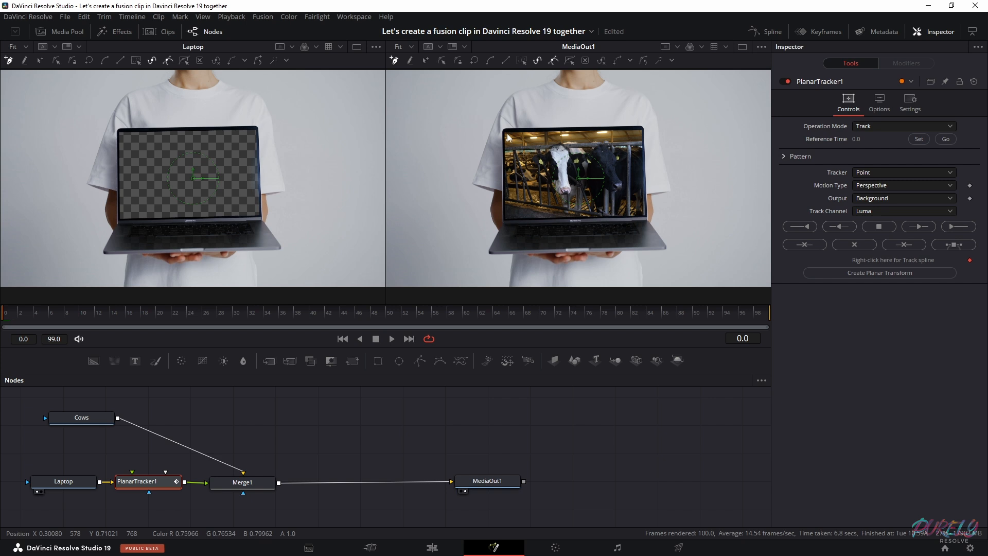
Outline the laptop screen's four corners in the MediaOut1 viewer with a closed planar tracking shape
scroll(509, 133, up, 3)
drag(640, 211, 597, 170)
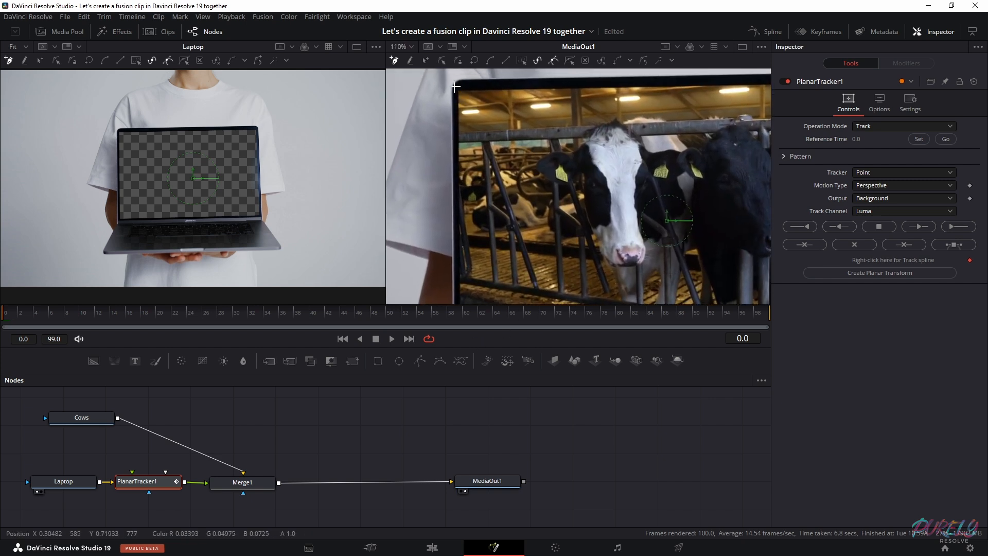
click(455, 86)
scroll(457, 133, down, 5)
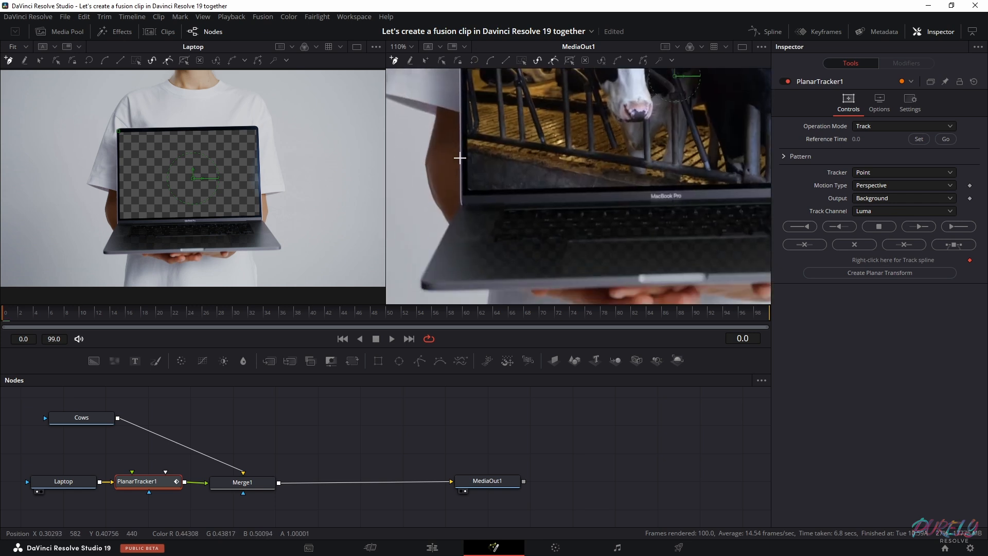
click(465, 192)
drag(755, 190, 454, 199)
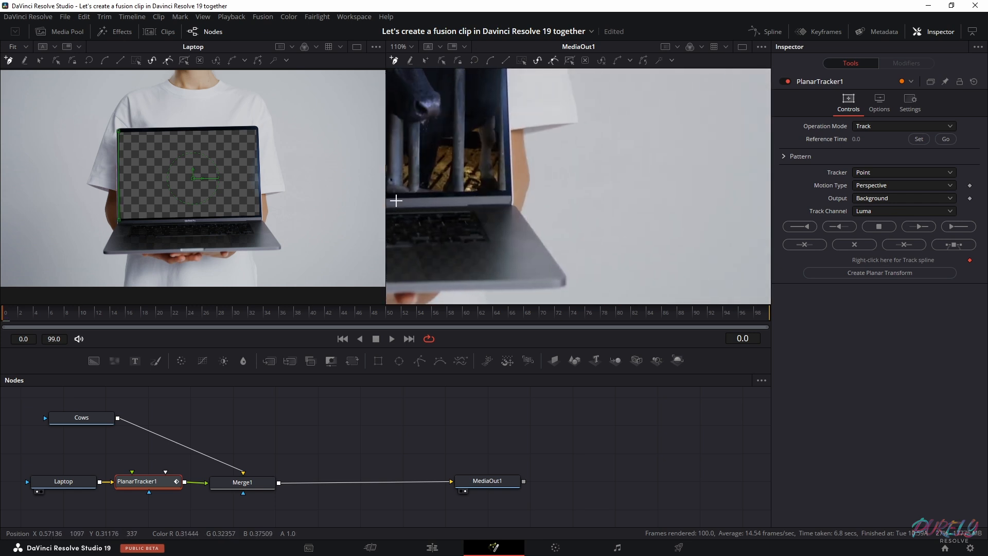
scroll(508, 193, up, 1)
click(510, 224)
scroll(639, 154, up, 6)
click(641, 151)
scroll(638, 156, down, 4)
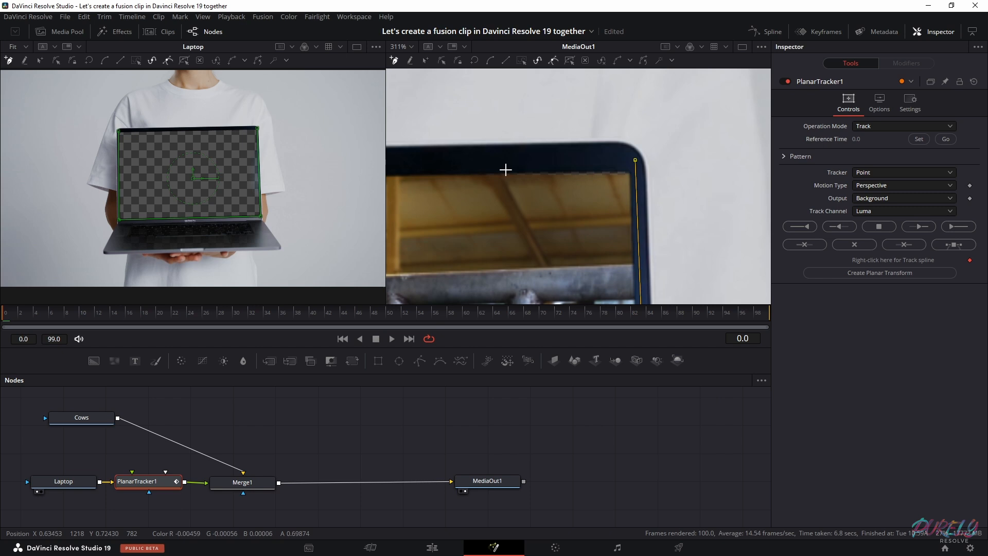
click(410, 183)
scroll(577, 227, down, 8)
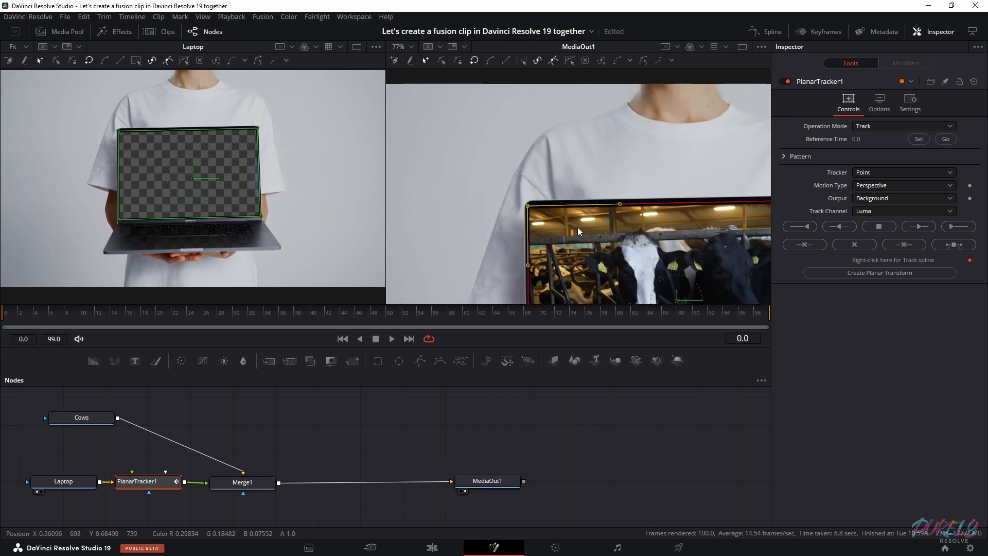
scroll(503, 145, down, 3)
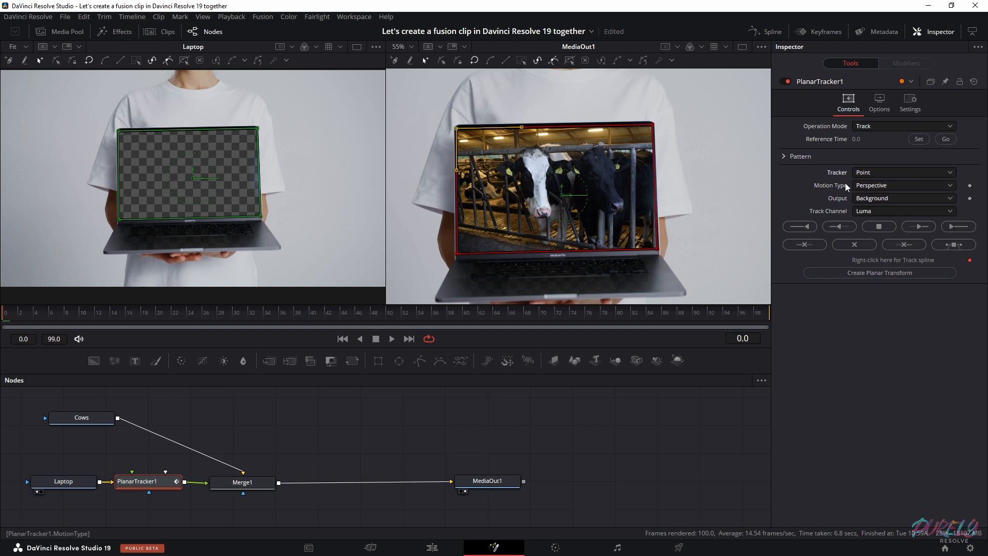
Set the planar tracker's motion type to Translation, Rotation, Scale and track the laptop screen forward to the end
click(891, 185)
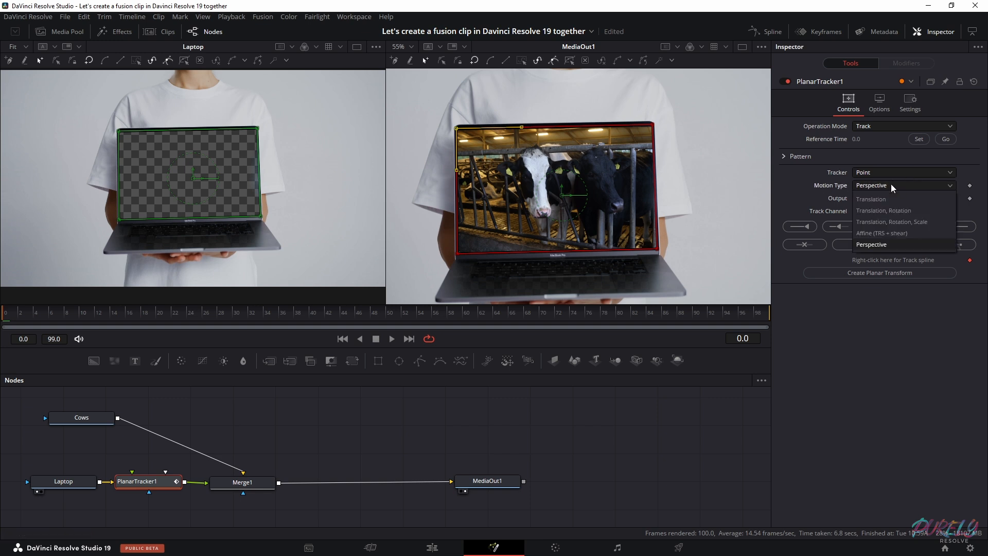
click(882, 223)
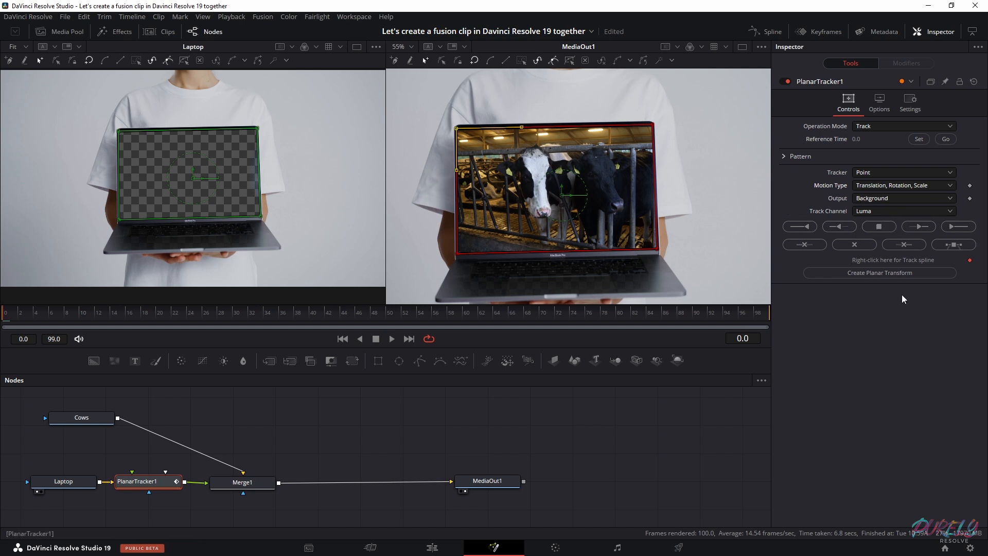
click(953, 226)
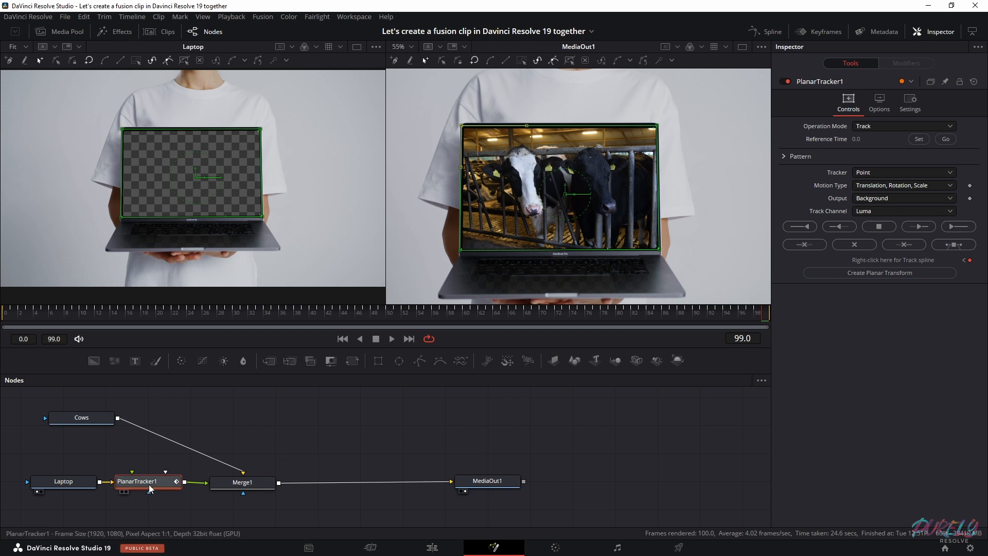
Create a Planar Transform from the track and insert it between the Cows node and Merge1
click(884, 273)
drag(50, 430, 268, 422)
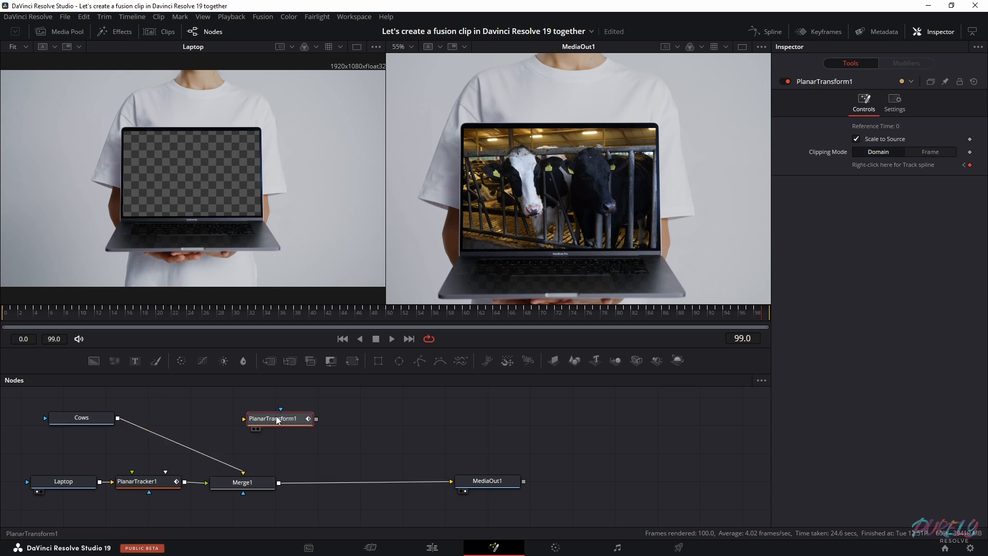
drag(277, 419, 163, 439)
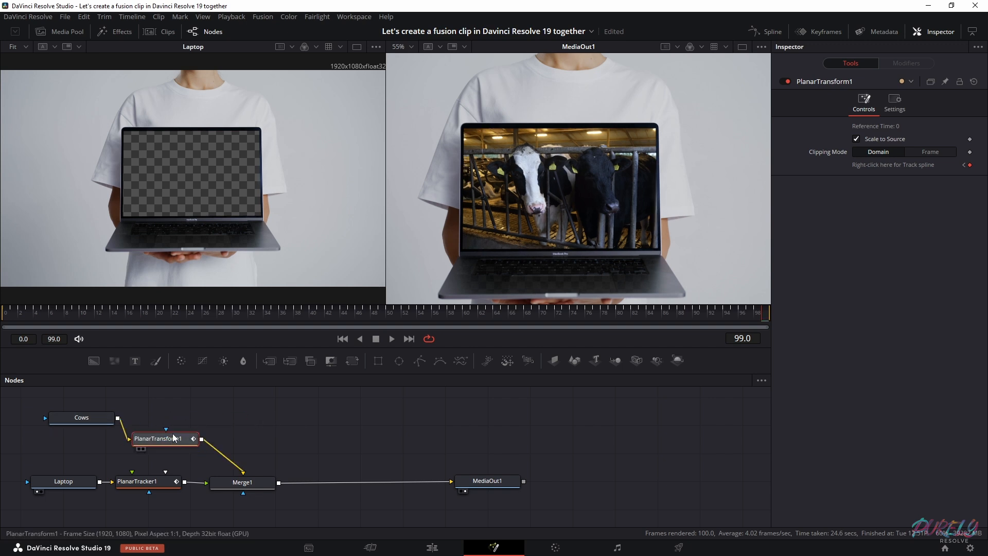
scroll(560, 213, down, 2)
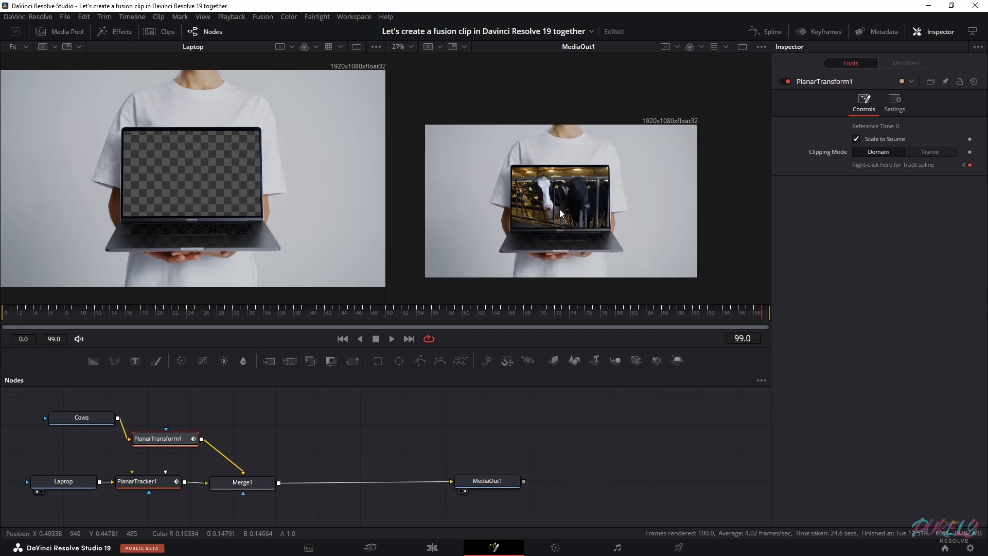
scroll(559, 214, up, 1)
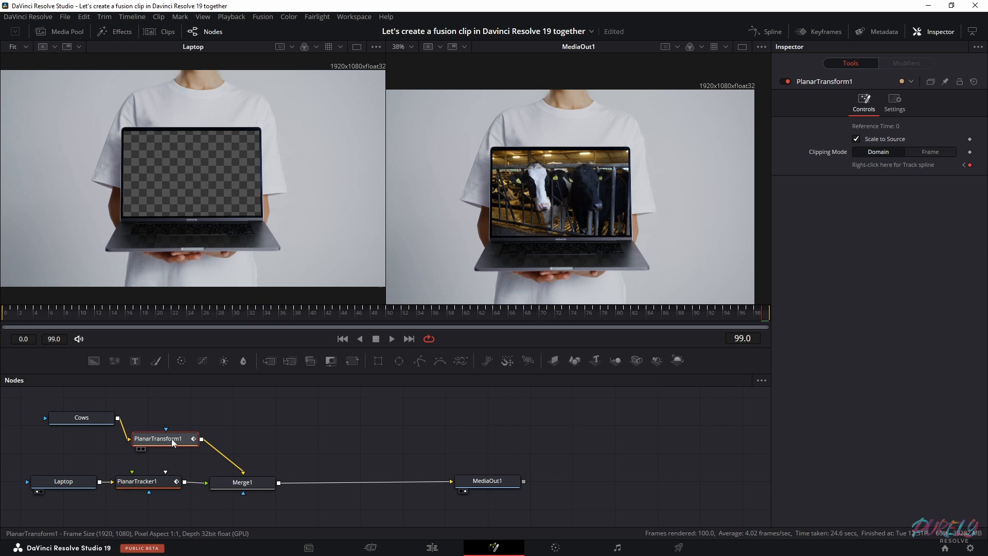
Insert a Color Corrector node between PlanarTransform1 and Merge1
drag(174, 442, 175, 438)
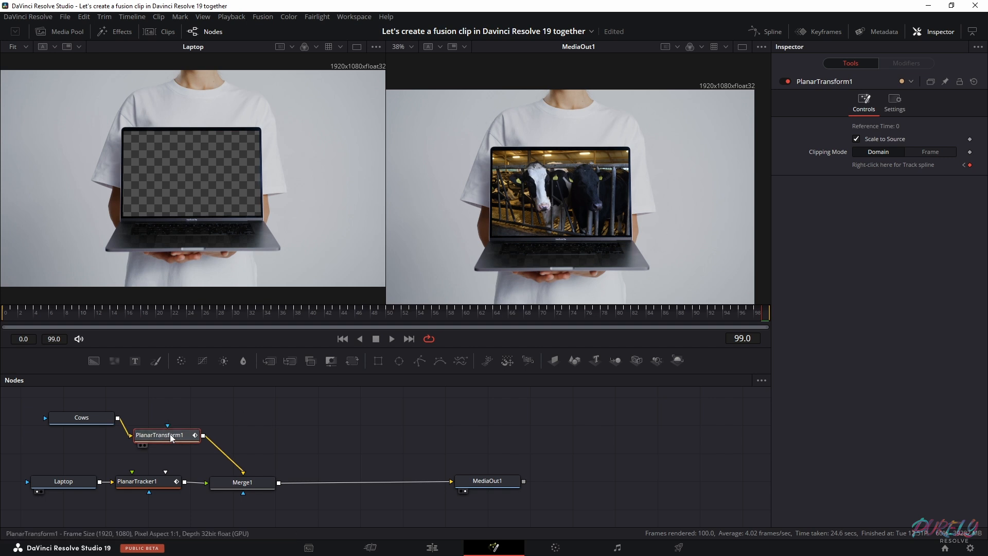
key(shift+space)
text(planar)
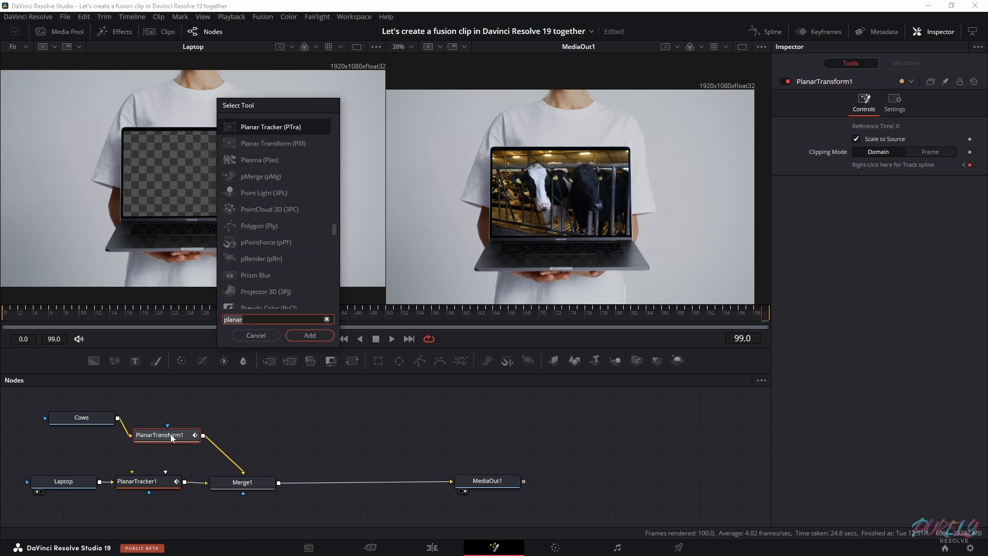
key(BackSpace)
key(BackSpace)
key(BackSpace)
key(BackSpace)
key(BackSpace)
key(BackSpace)
text(color)
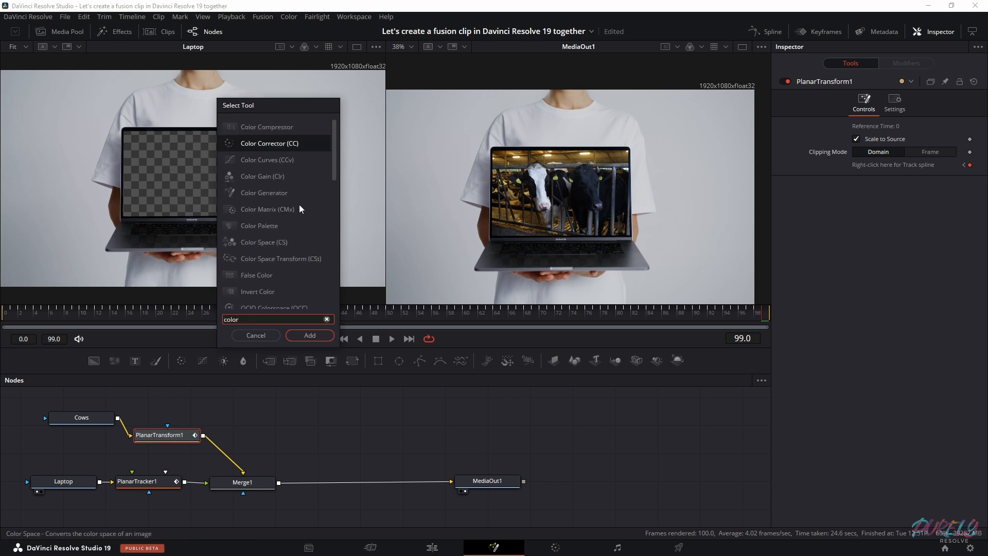
click(310, 335)
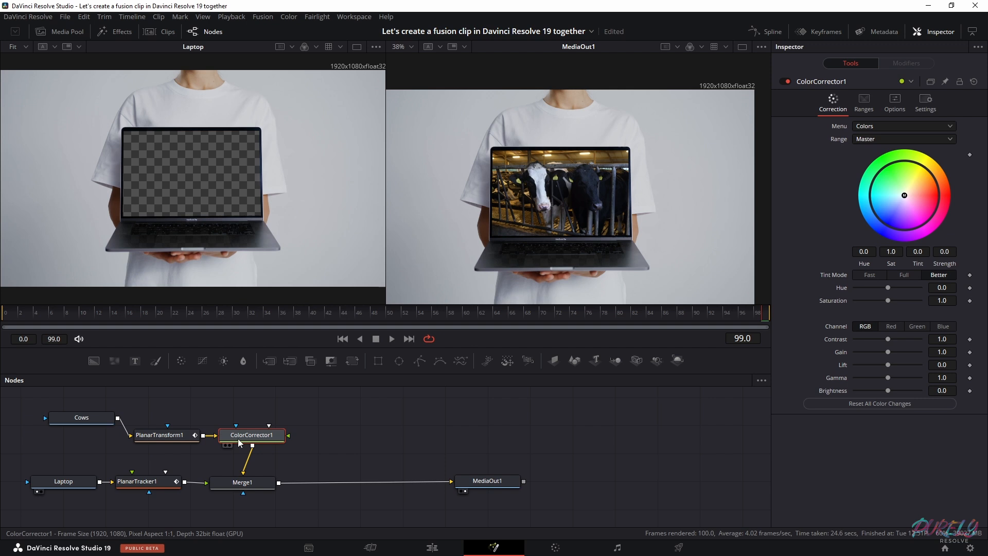
Rearrange the Cows, PlanarTransform1 and ColorCorrector1 nodes into a tidy row above the Laptop branch
drag(165, 435, 170, 416)
drag(81, 420, 52, 419)
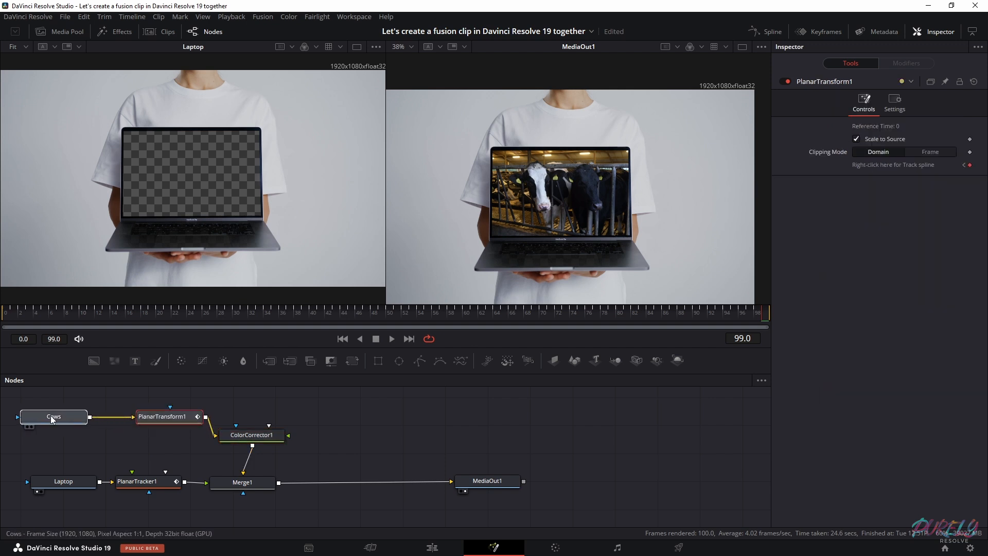
drag(165, 416, 143, 417)
drag(245, 435, 235, 427)
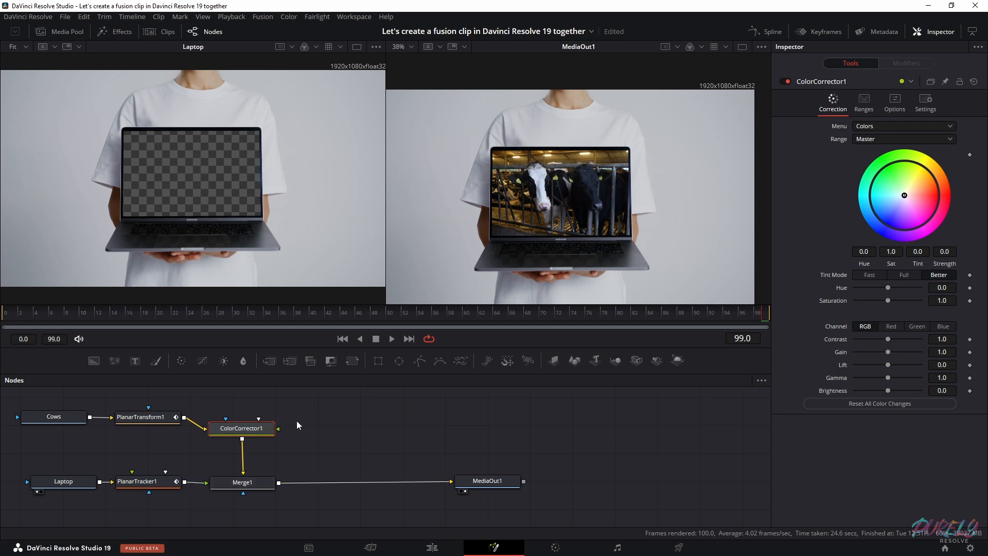
Lower the cow footage's saturation to 0.8 and contrast to 0.83 in the Color Corrector
mouse_move(889, 288)
mouse_down()
mouse_move(899, 289)
mouse_move(879, 290)
mouse_move(931, 298)
mouse_move(880, 300)
mouse_up()
click(888, 305)
drag(888, 339, 881, 340)
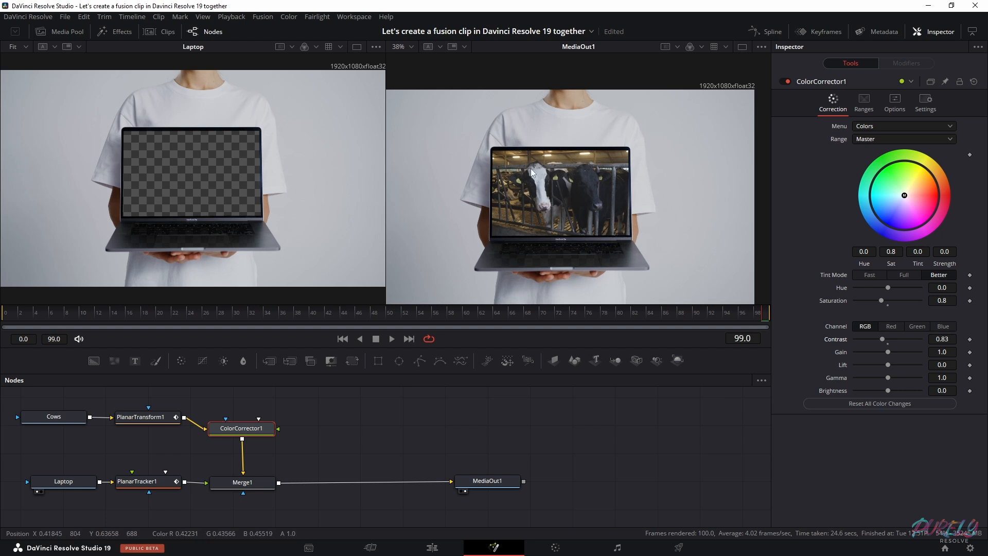
Return to the Edit page and move the playhead to the start of the timeline at 01:00:00:00
click(432, 548)
drag(409, 386, 391, 385)
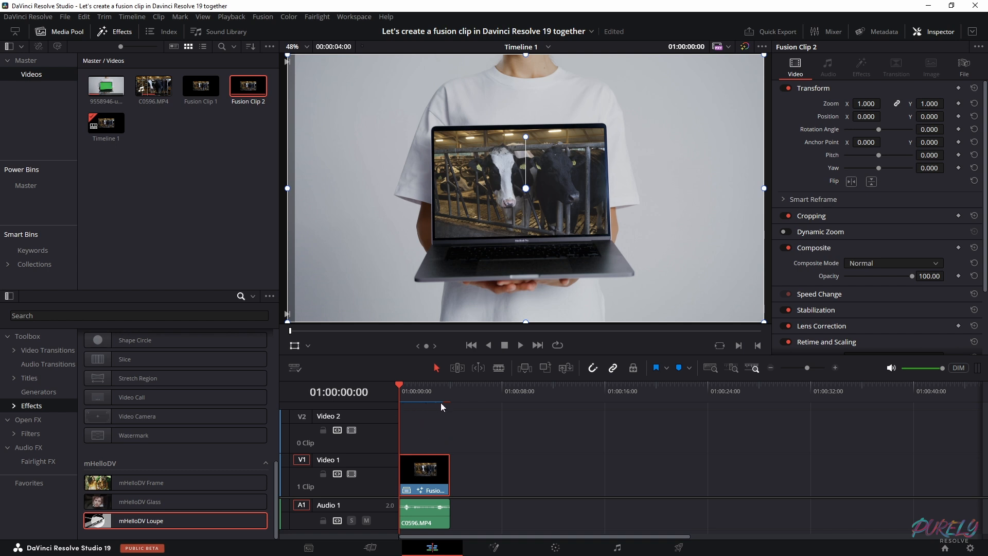
key(q)
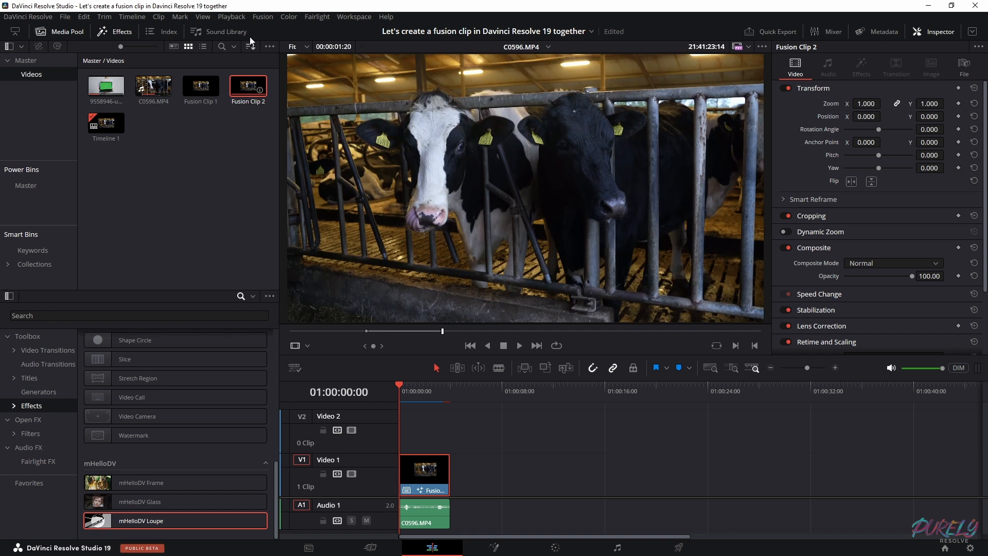
Check the project's Render Cache mode and the Render Cache Fusion Output options of the Fusion clip on Video 1
click(231, 17)
mouse_move(267, 68)
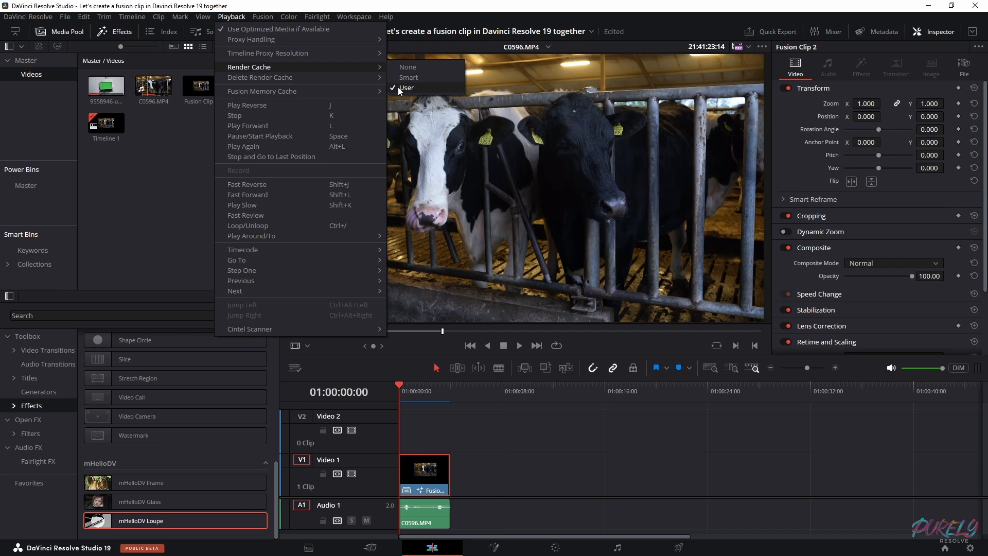
click(428, 476)
right_click(428, 477)
right_click(409, 477)
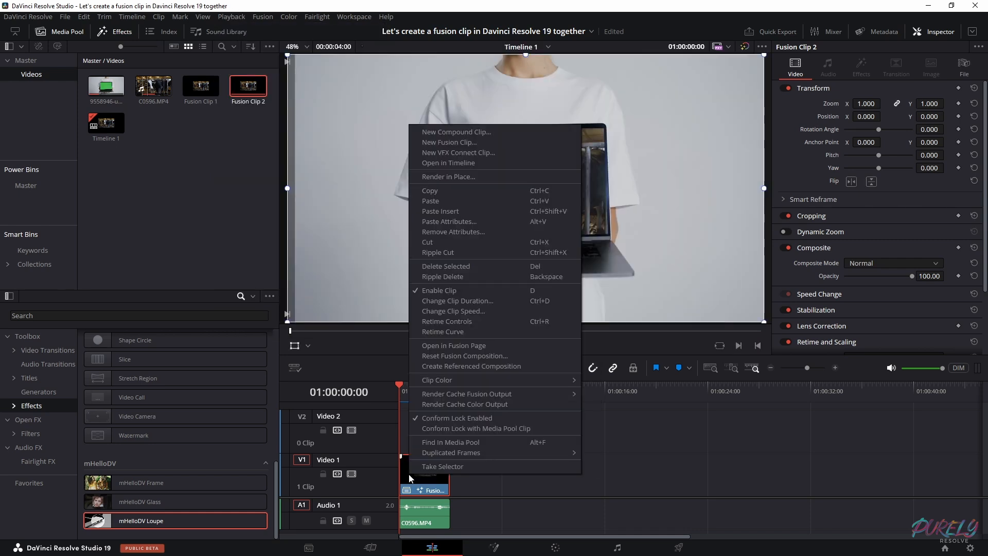
mouse_move(446, 396)
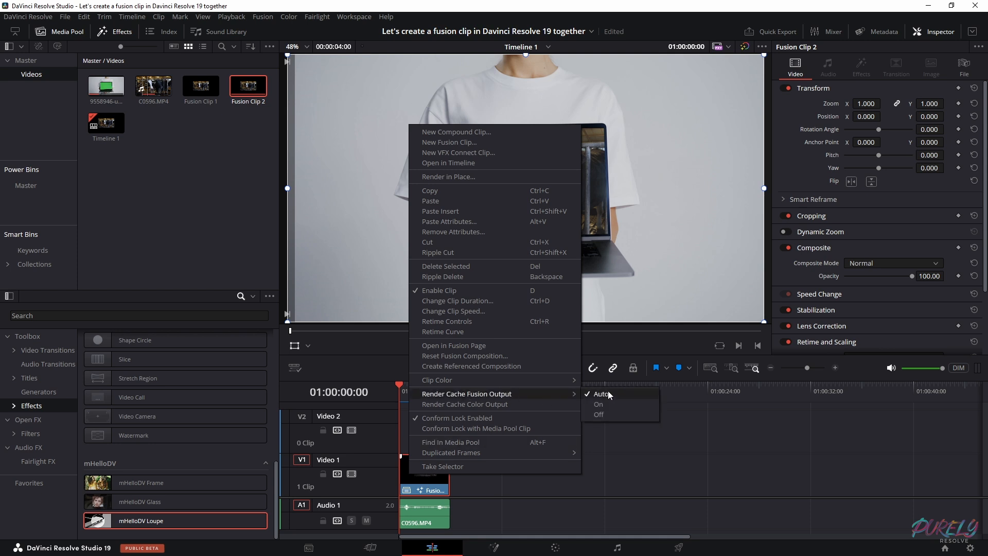
click(598, 459)
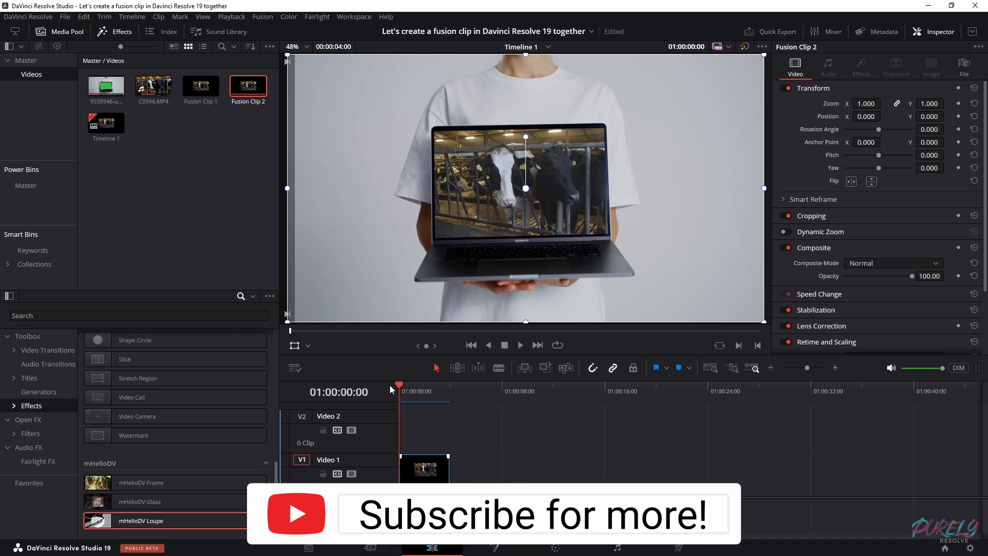
View the finished laptop and cow composite full screen
key(ctrl+f)
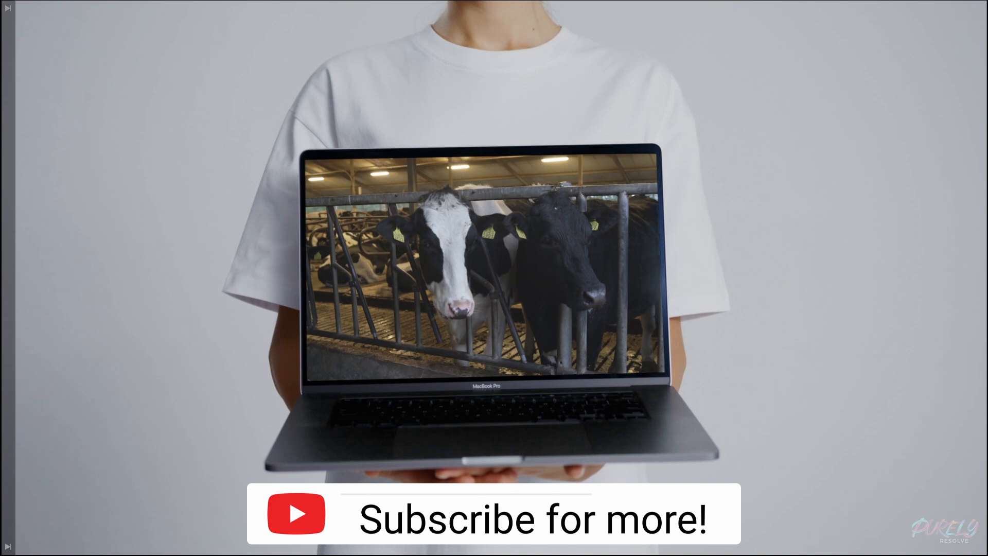